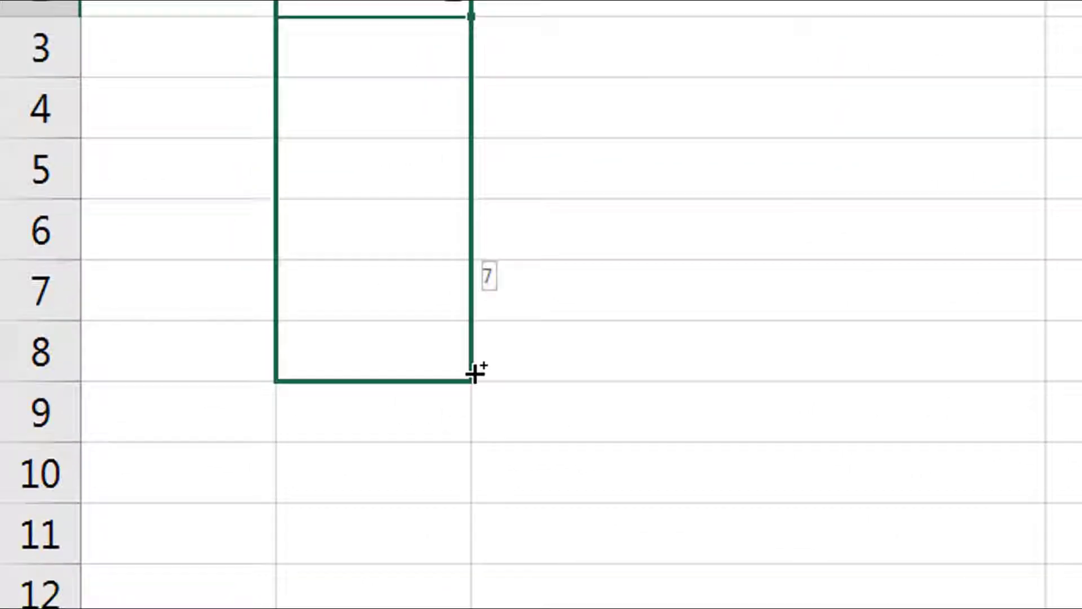
{"action": "type", "text": "8.3"}
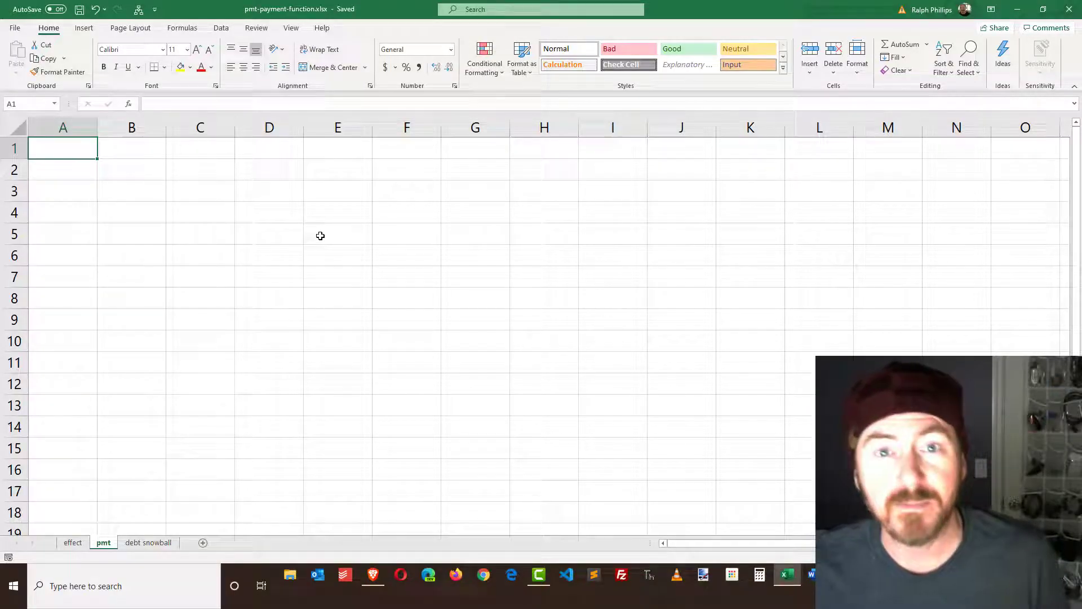
Step: Widen column A on the pmt sheet and select cell A1 for the first label
{"action": "left_click", "coordinate": [281, 234]}
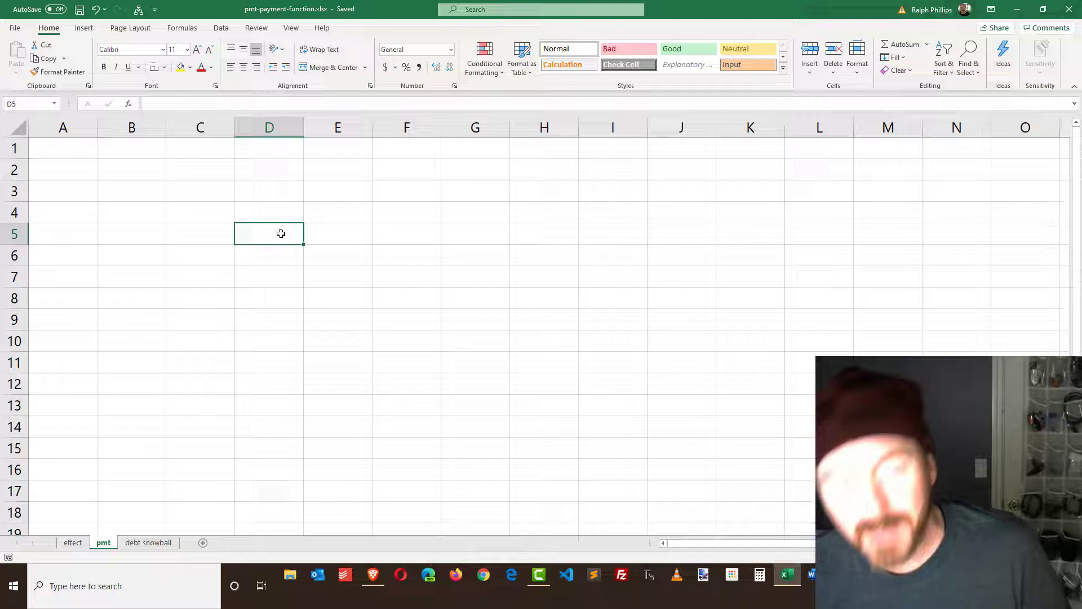
{"action": "left_click", "coordinate": [209, 210]}
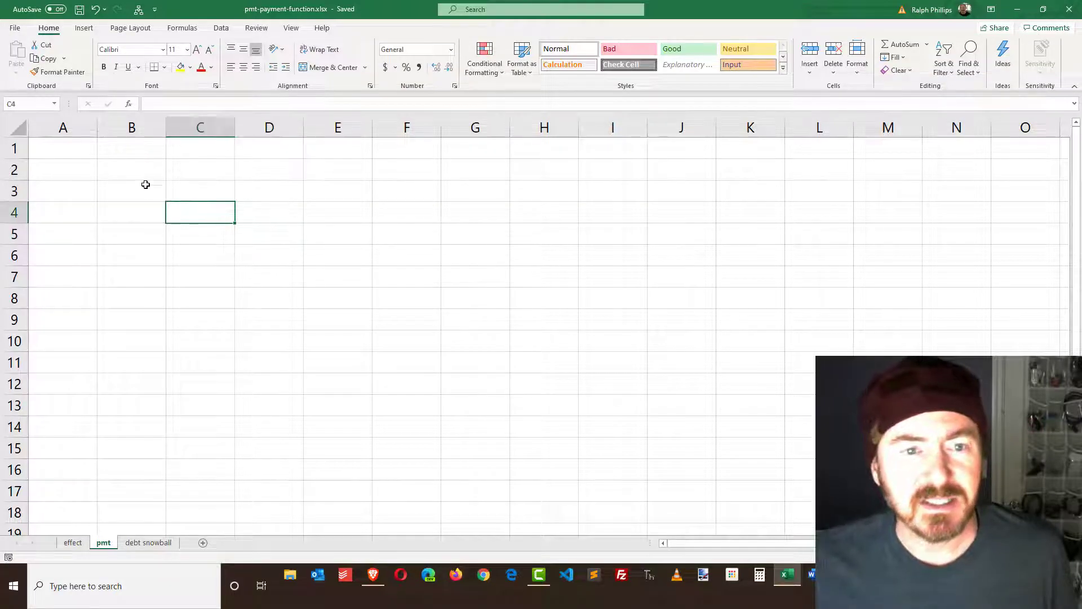
{"action": "left_click_drag", "start_coordinate": [98, 127], "coordinate": [240, 127]}
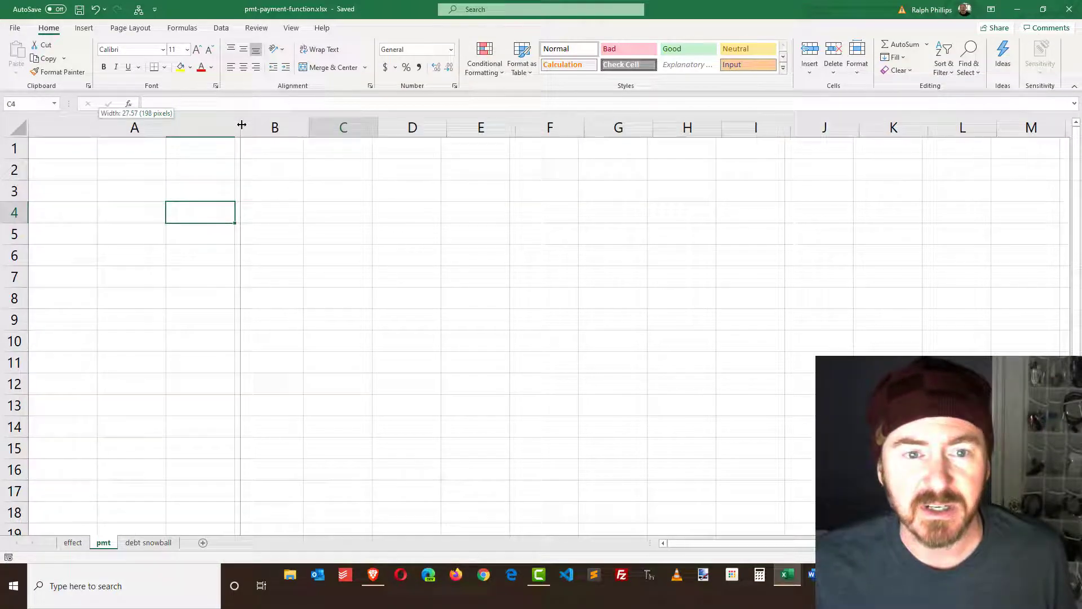
{"action": "left_click", "coordinate": [148, 153]}
{"action": "left_click", "coordinate": [138, 171]}
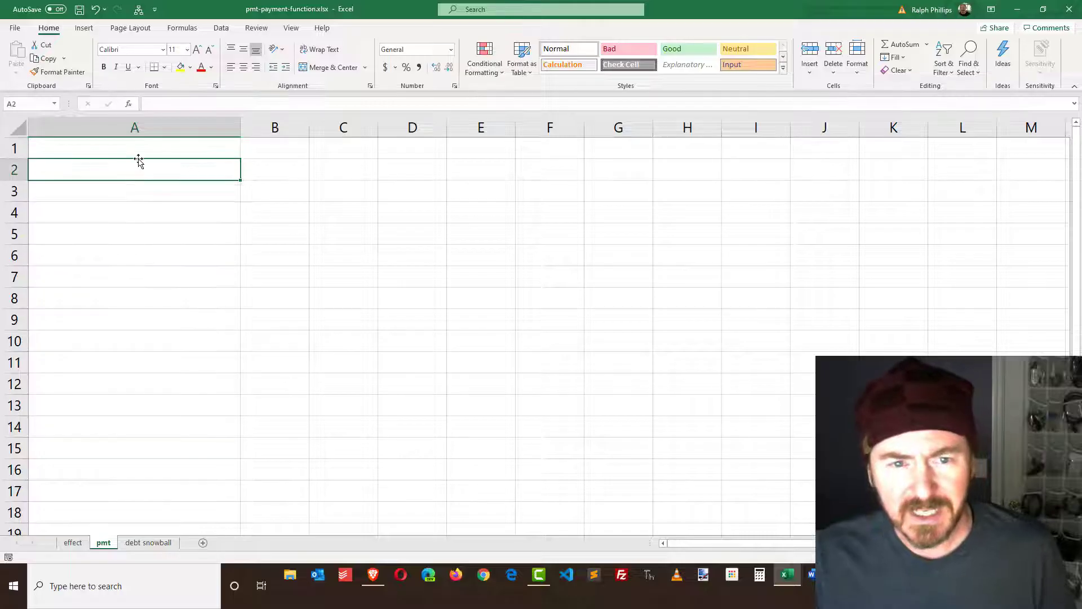
Step: Enter labels Car Price, Down Payment, Loan Amount, Interest Rate, No. of Months in A1:A5
{"action": "left_click", "coordinate": [141, 149]}
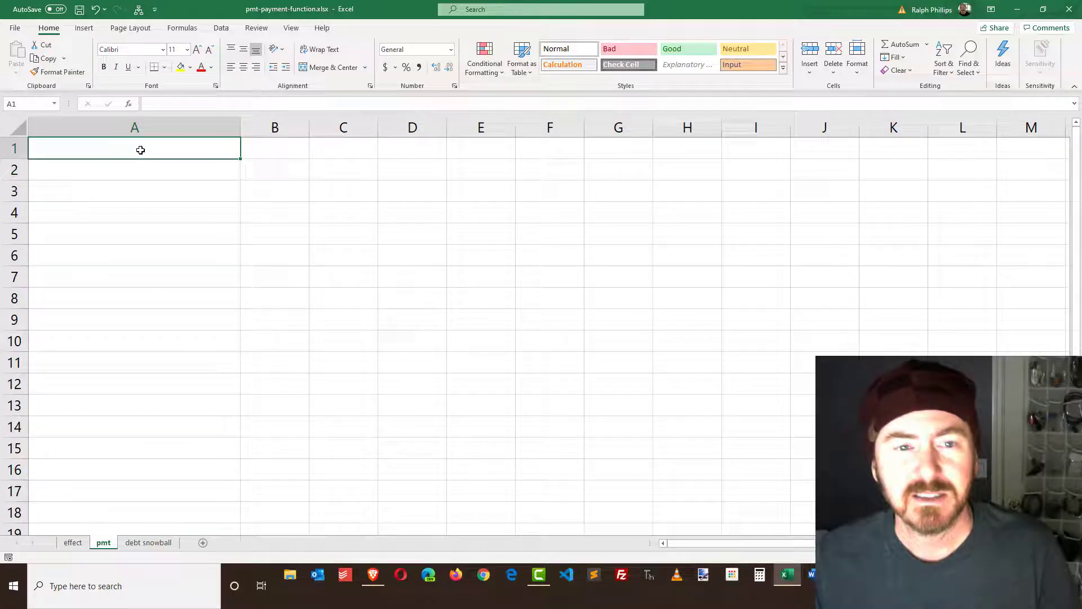
{"action": "type", "text": "Car Price"}
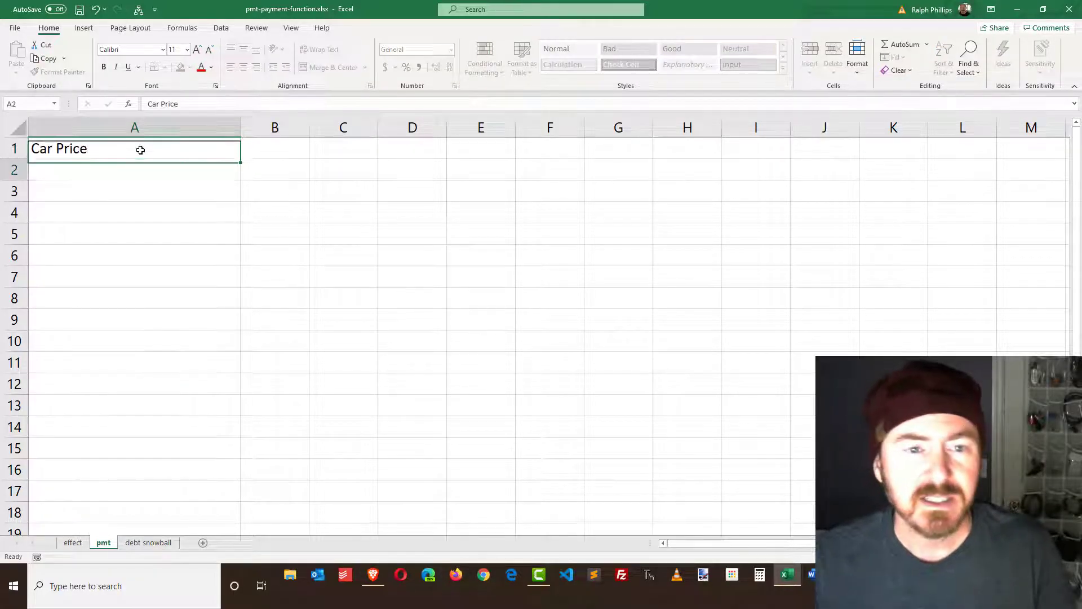
{"action": "key", "text": "Return"}
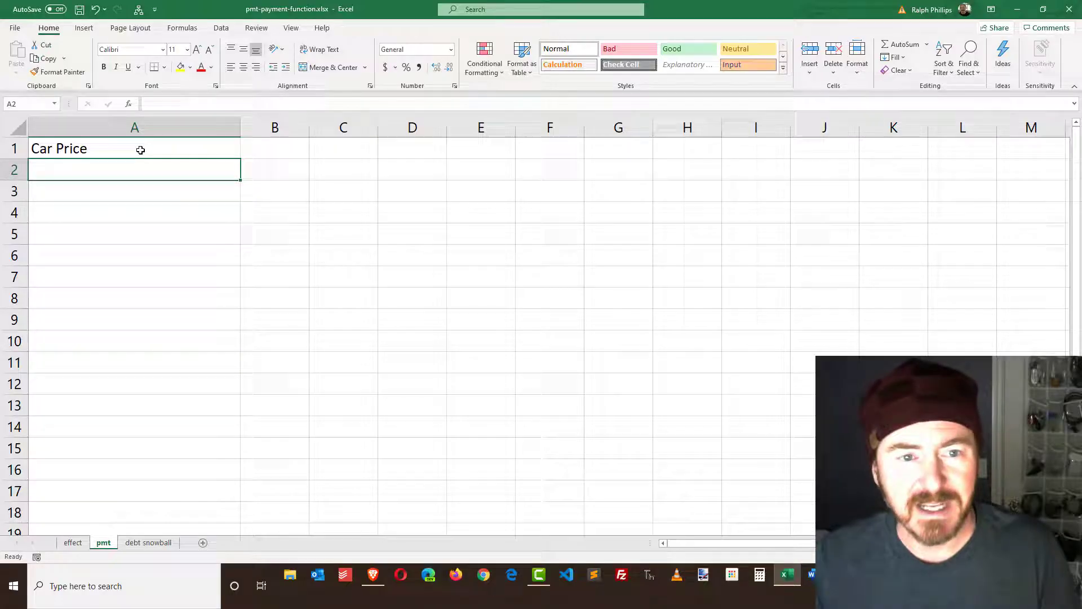
{"action": "type", "text": "Down Payme"}
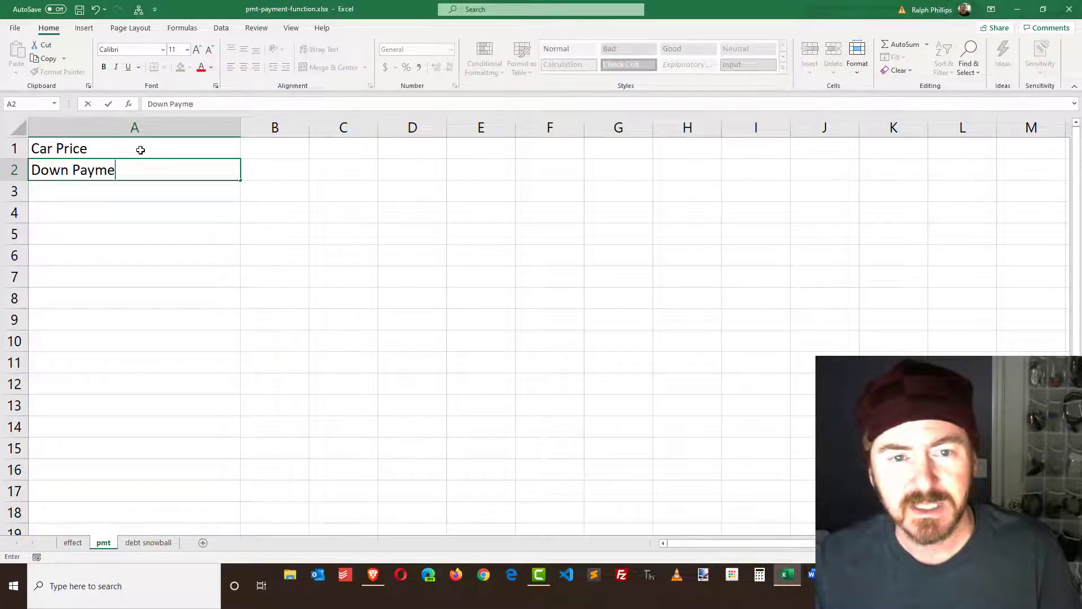
{"action": "type", "text": "nt"}
{"action": "key", "text": "Return"}
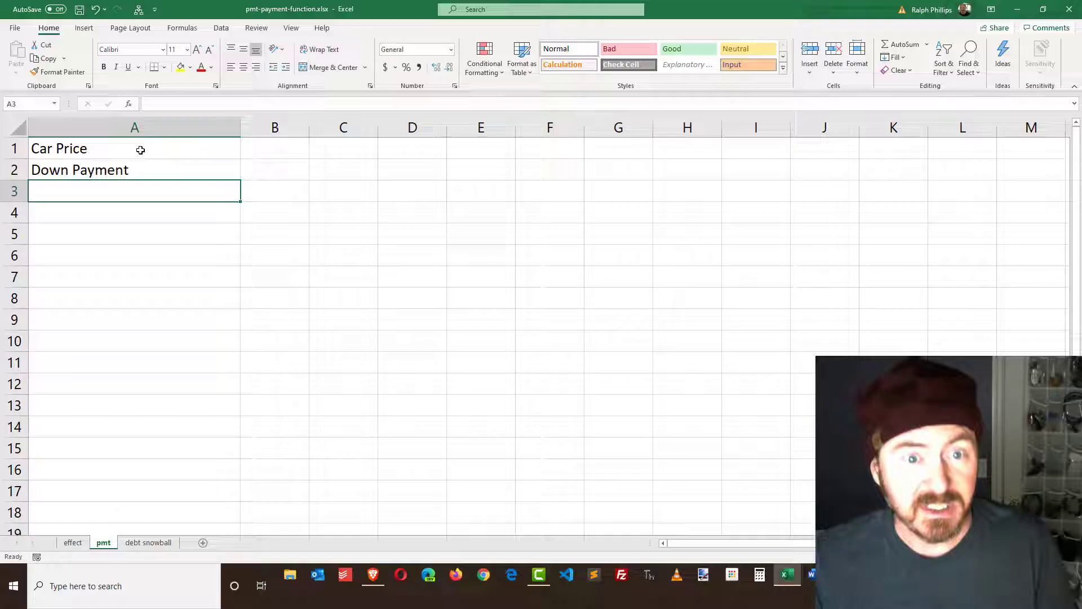
{"action": "type", "text": "Loan"}
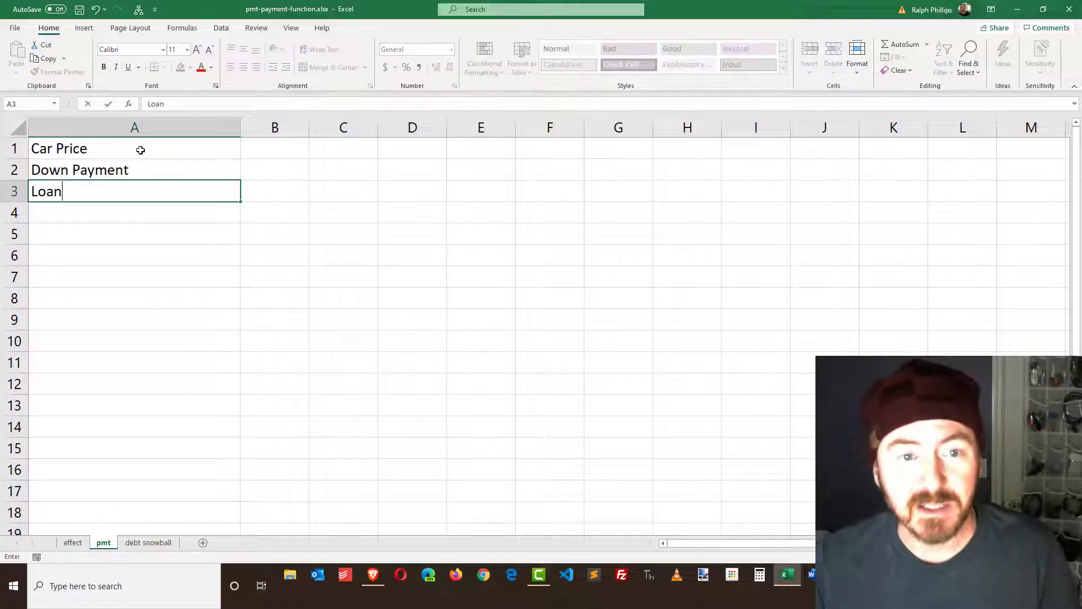
{"action": "type", "text": " Amount"}
{"action": "key", "text": "Return"}
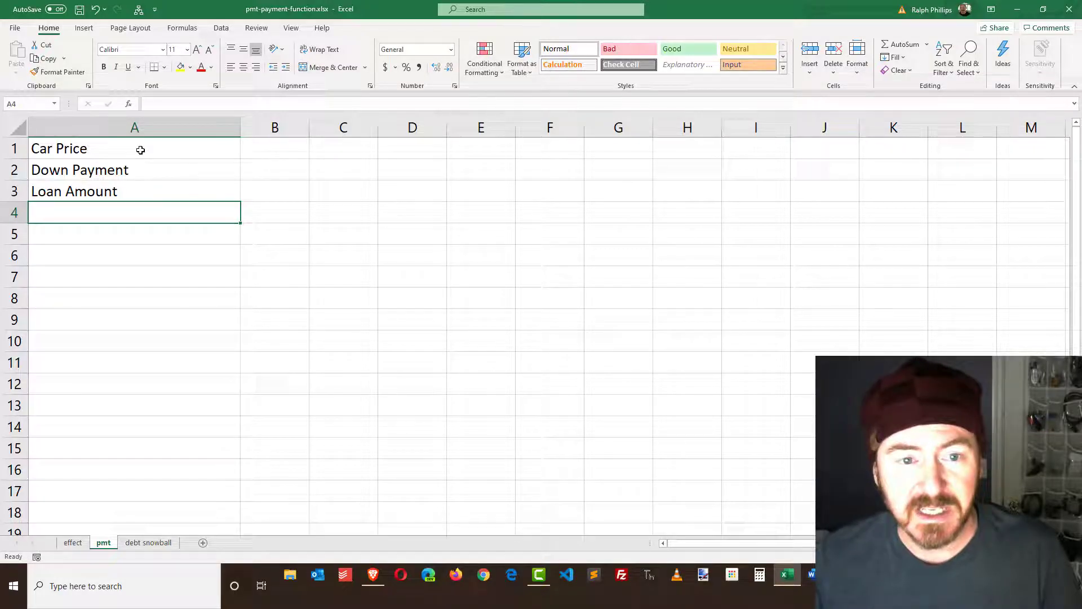
{"action": "type", "text": "Interest Ra"}
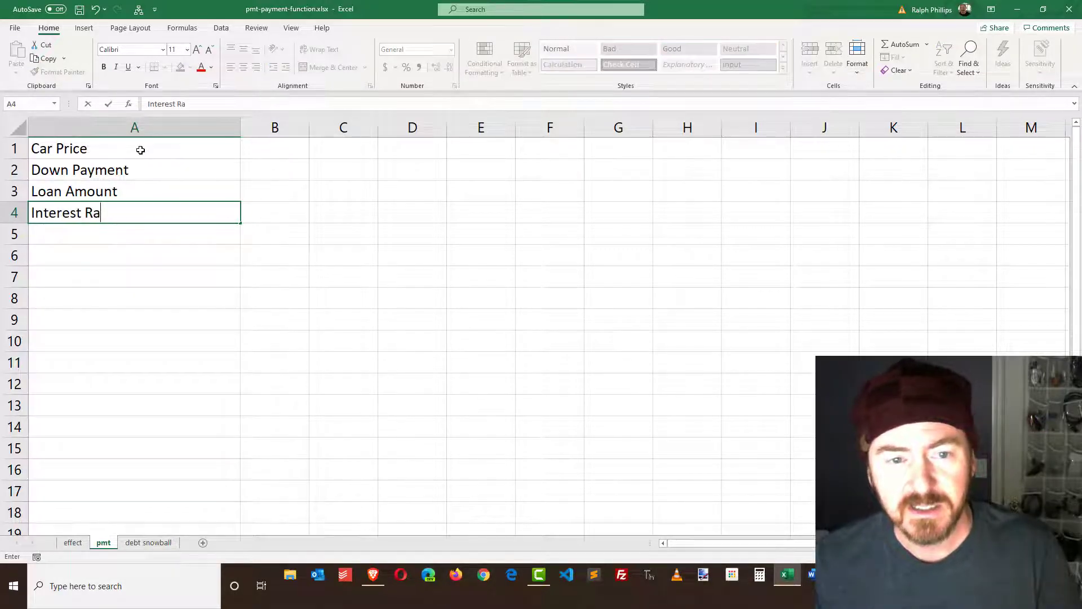
{"action": "type", "text": "te"}
{"action": "key", "text": "Return"}
{"action": "type", "text": "Noo"}
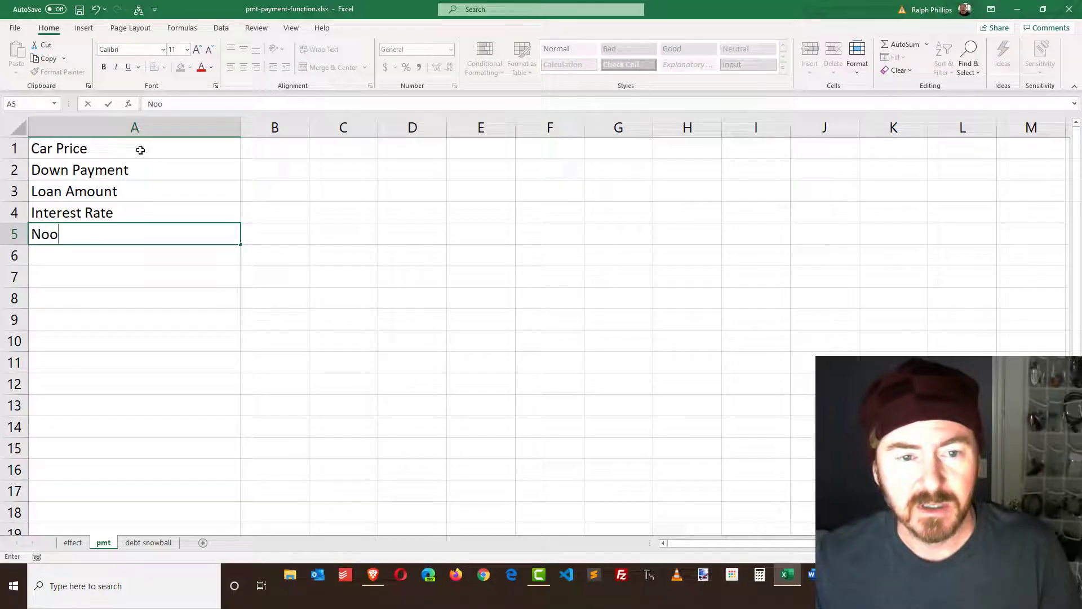
{"action": "type", "text": "hs"}
{"action": "key", "text": "Return"}
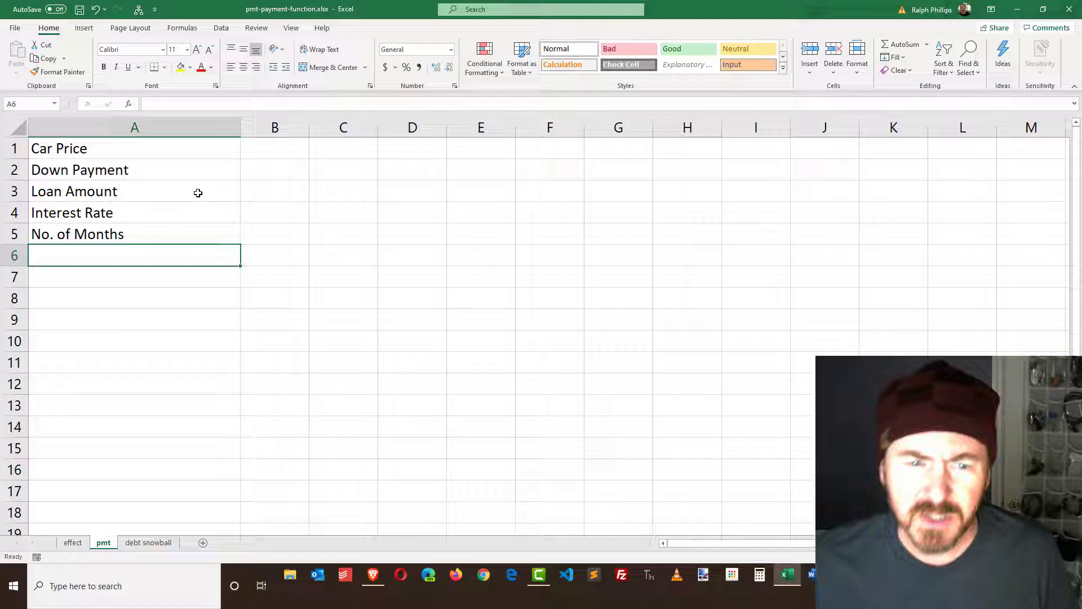
Step: Add the Monthly Payment, Total Paid and Cost of Finance labels in A6:A8
{"action": "left_click", "coordinate": [114, 194]}
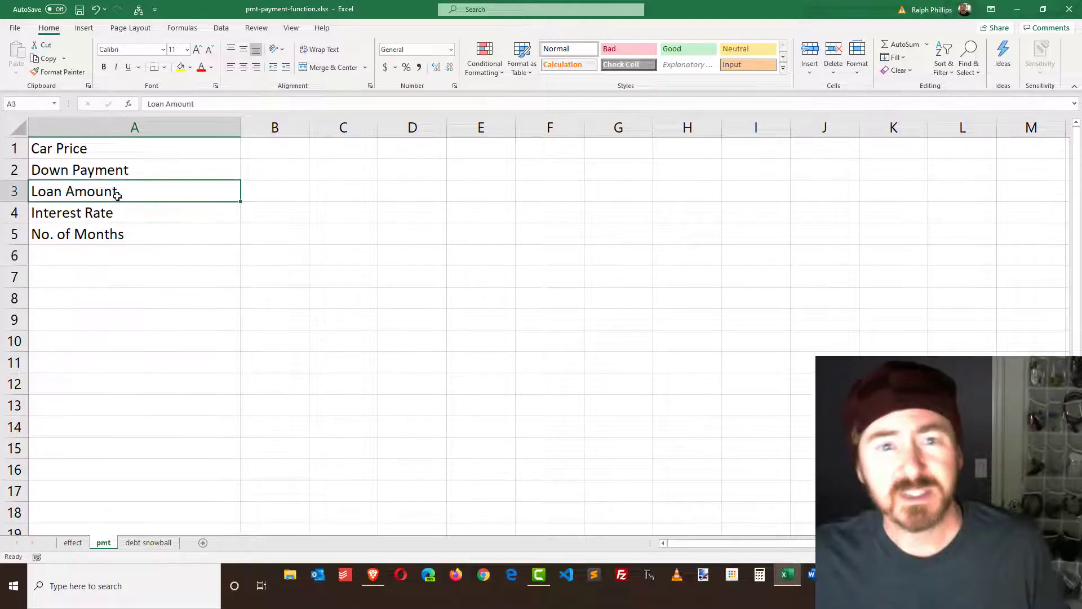
{"action": "left_click", "coordinate": [119, 235]}
{"action": "left_click", "coordinate": [118, 213]}
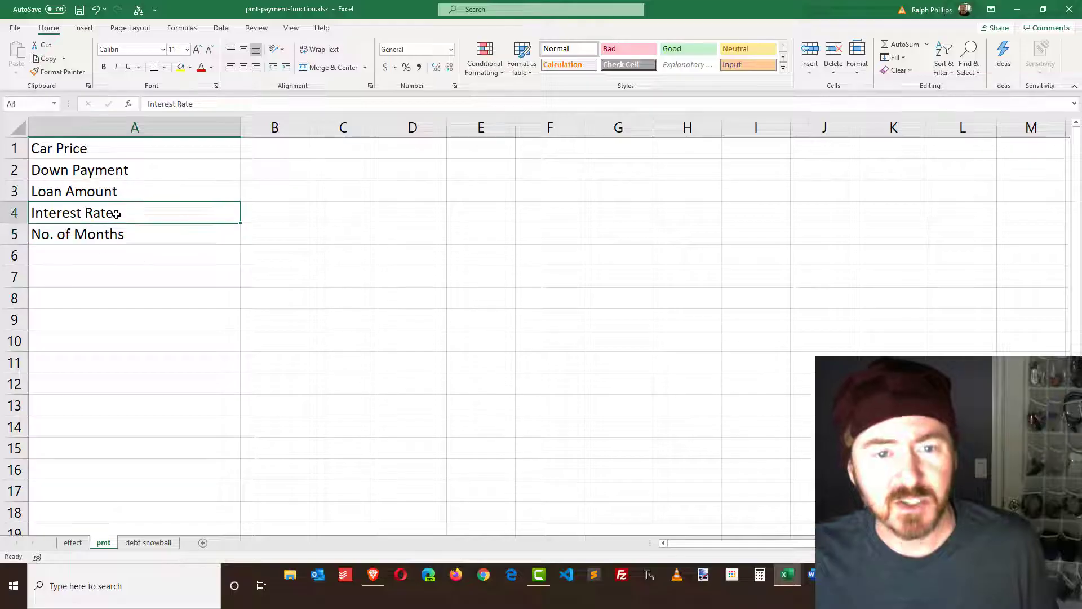
{"action": "left_click", "coordinate": [109, 256]}
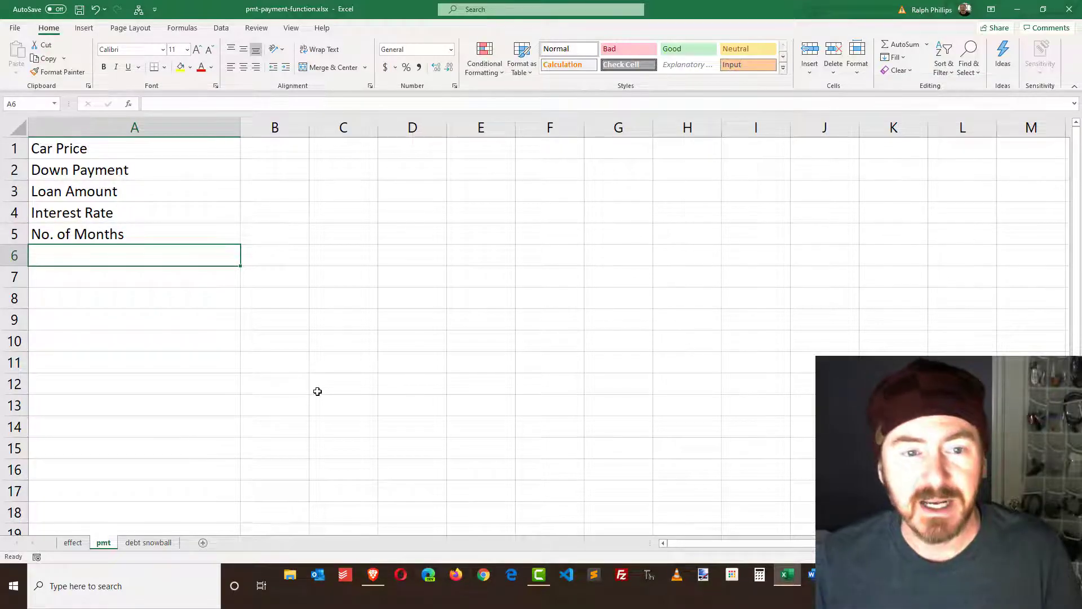
{"action": "type", "text": "Monthly Payment"}
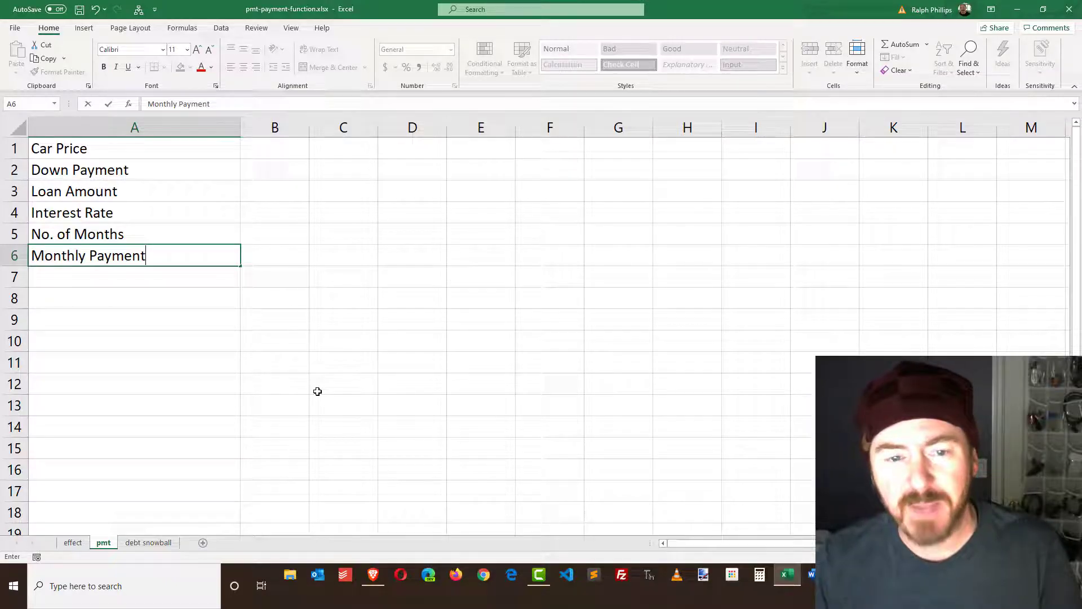
{"action": "key", "text": "Return"}
{"action": "type", "text": "Total Paid"}
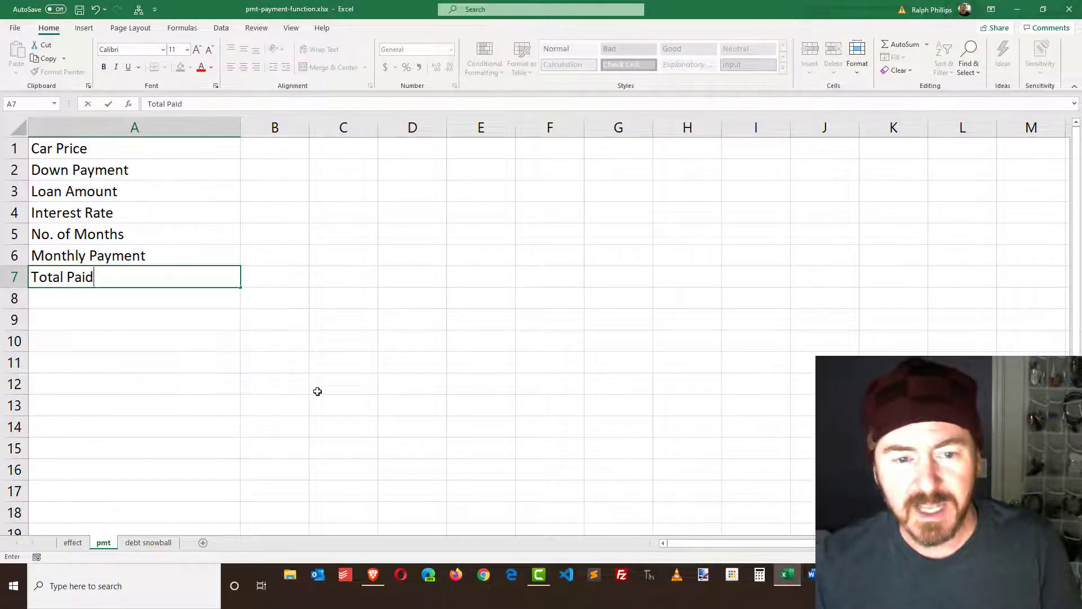
{"action": "key", "text": "Return"}
{"action": "type", "text": "C"}
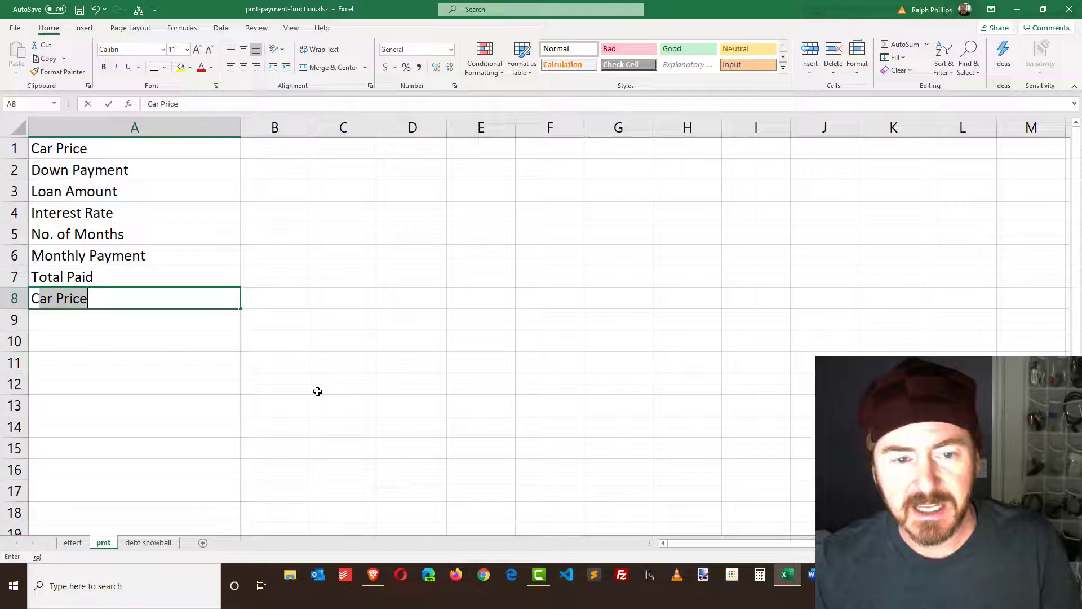
{"action": "type", "text": "ost of Financ"}
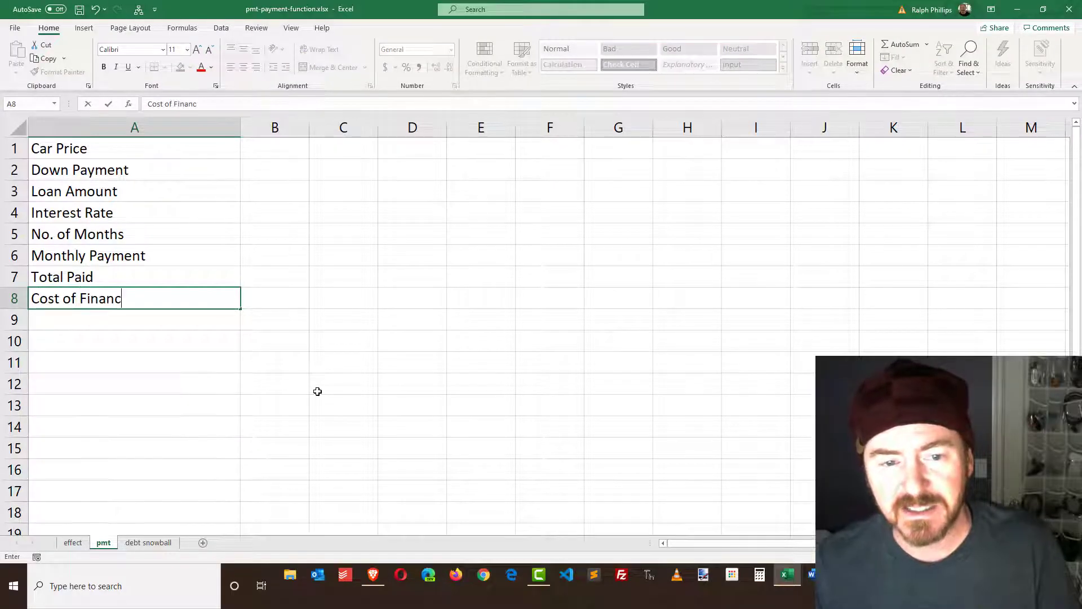
{"action": "type", "text": "e"}
{"action": "key", "text": "Return"}
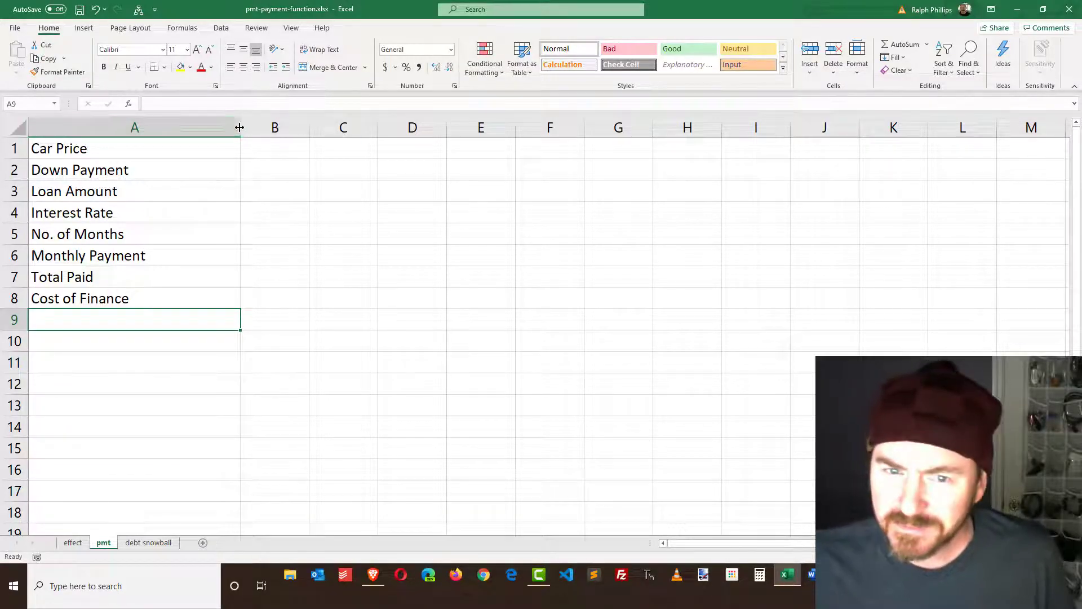
Step: Narrow column A to fit the labels and widen column B for the values
{"action": "left_click_drag", "start_coordinate": [241, 126], "coordinate": [193, 126]}
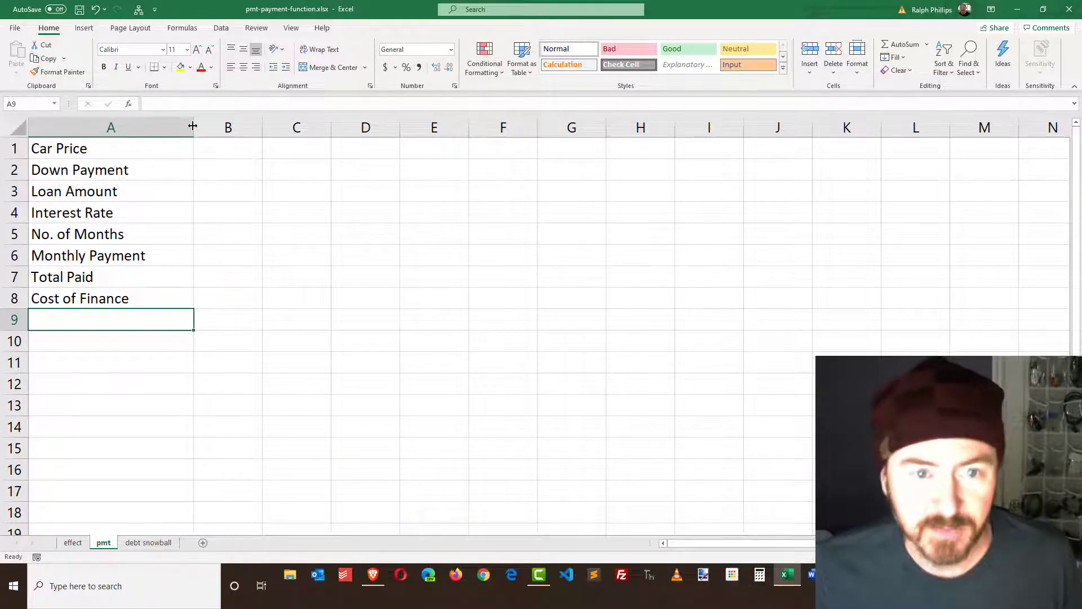
{"action": "left_click", "coordinate": [207, 191]}
{"action": "left_click", "coordinate": [227, 150]}
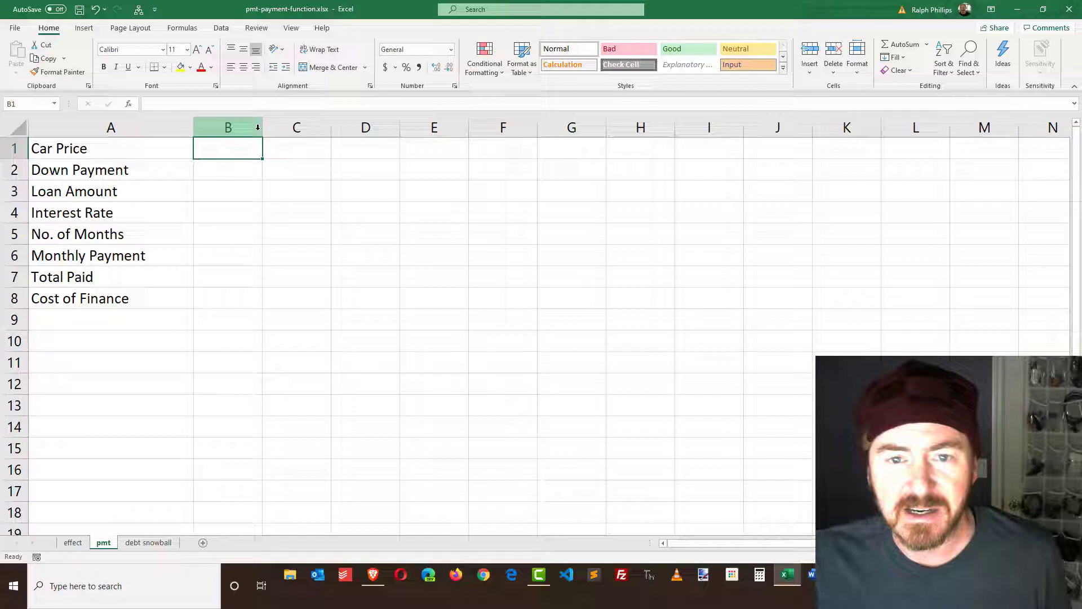
{"action": "left_click_drag", "start_coordinate": [262, 127], "coordinate": [310, 127]}
Step: Enter car price 32000 in B1 and down payment 4500 in B2
{"action": "key", "text": "Down"}
{"action": "key", "text": "Down"}
{"action": "left_click", "coordinate": [236, 148]}
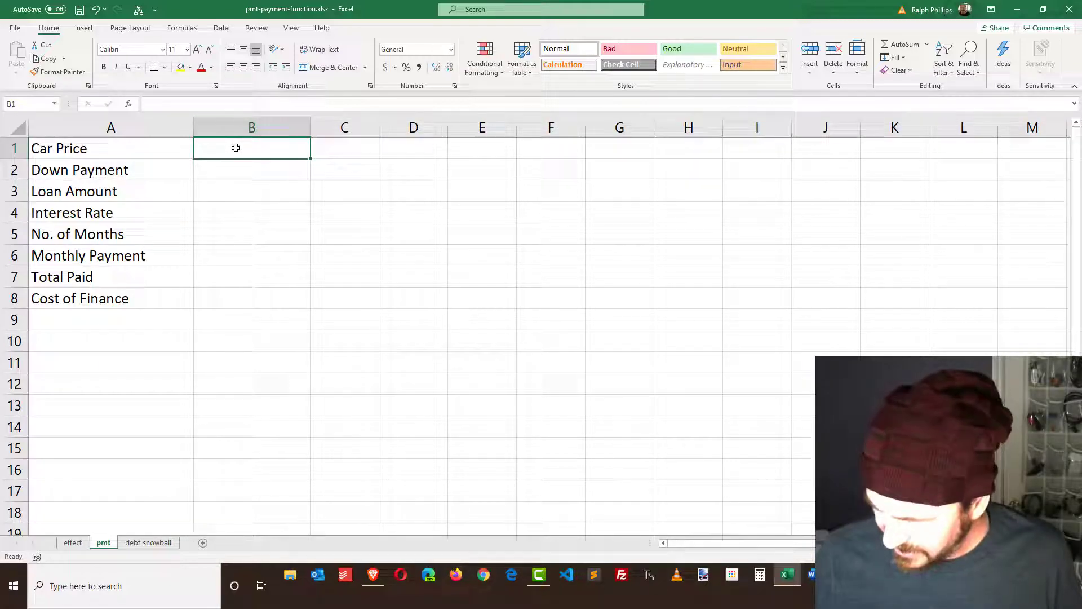
{"action": "type", "text": "32000"}
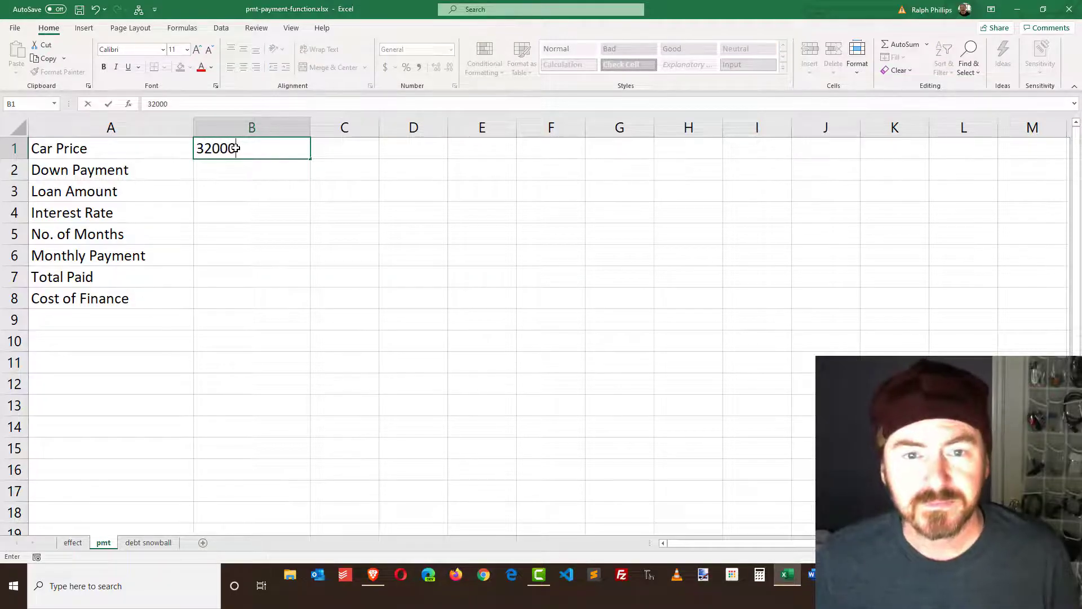
{"action": "key", "text": "Return"}
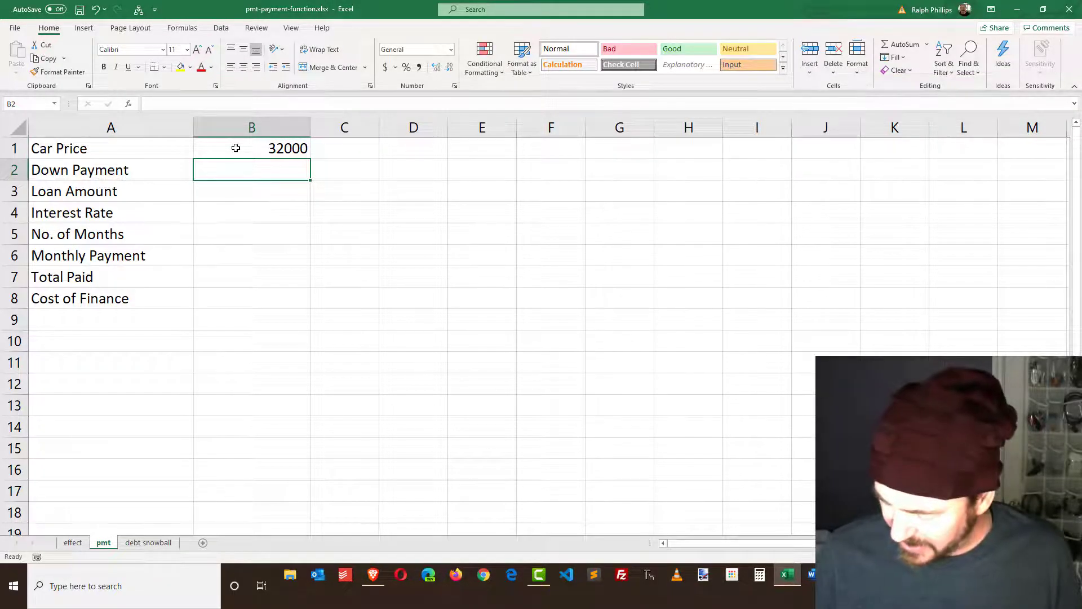
{"action": "type", "text": "4500"}
{"action": "key", "text": "Return"}
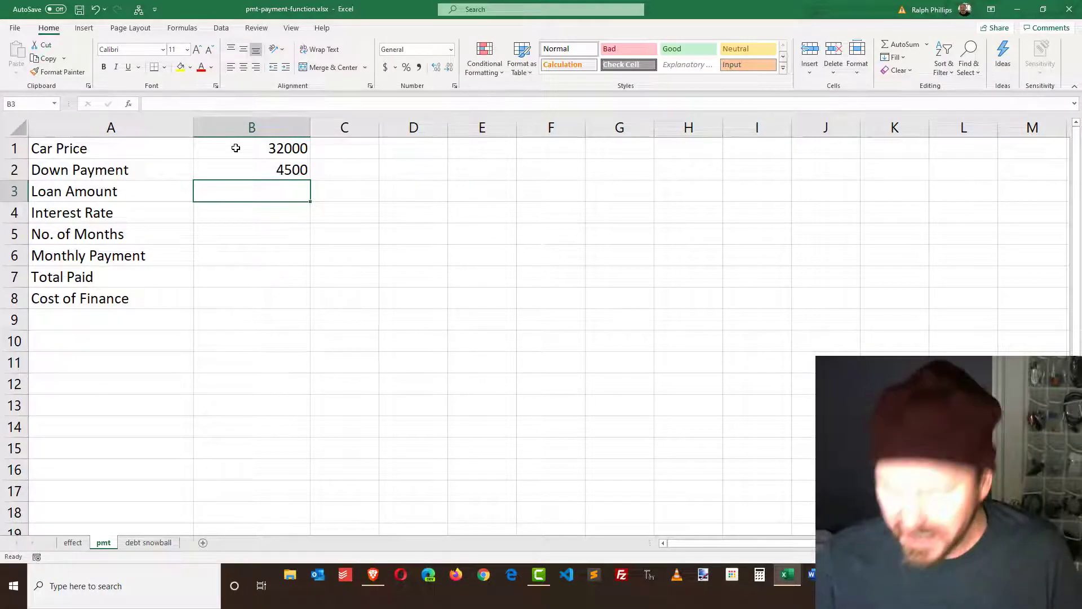
{"action": "type", "text": "="}
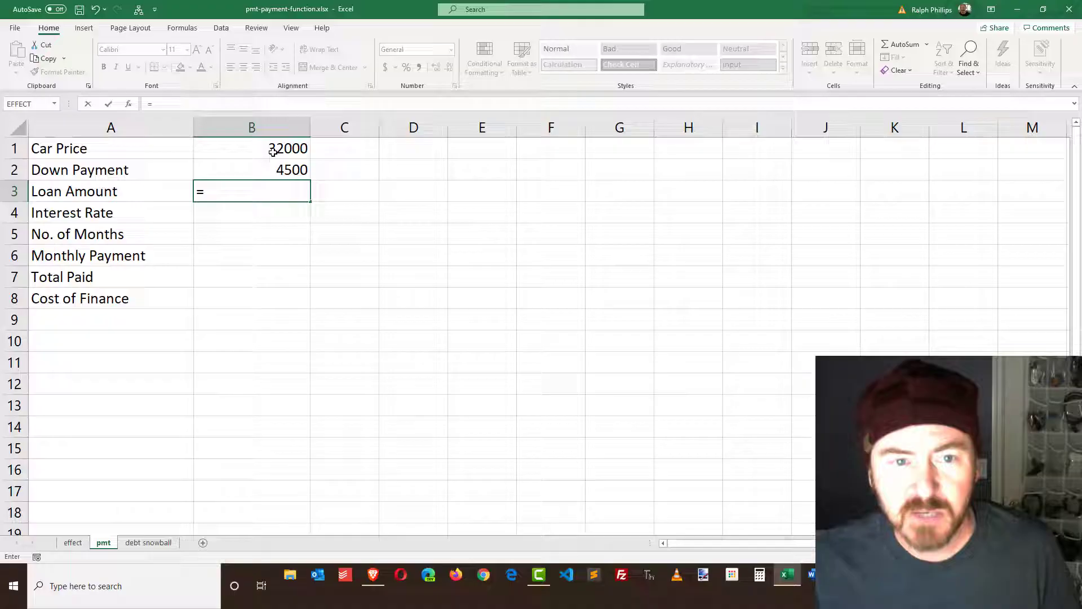
Step: Enter =B1-B2 in B3 so the loan amount shows 27500
{"action": "left_click", "coordinate": [269, 148]}
{"action": "type", "text": "-"}
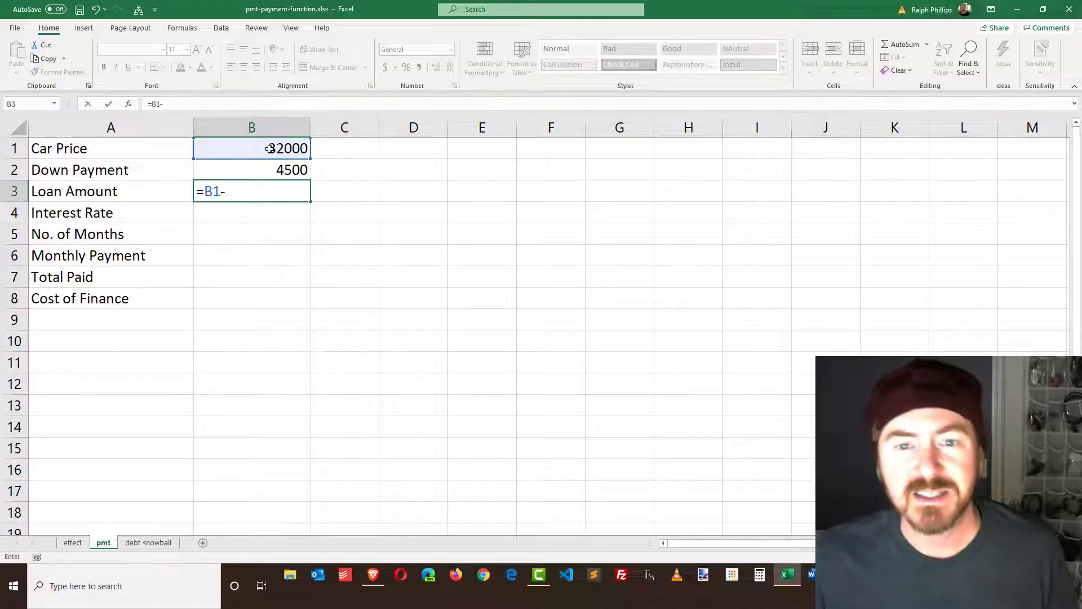
{"action": "left_click", "coordinate": [270, 168]}
{"action": "key", "text": "Return"}
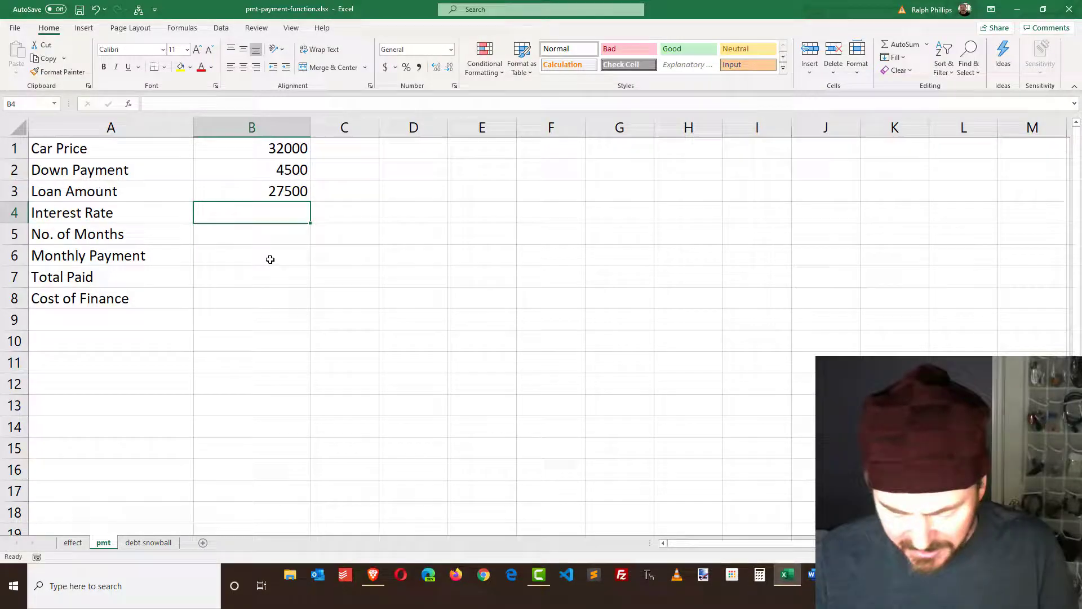
{"action": "type", "text": "4.9"}
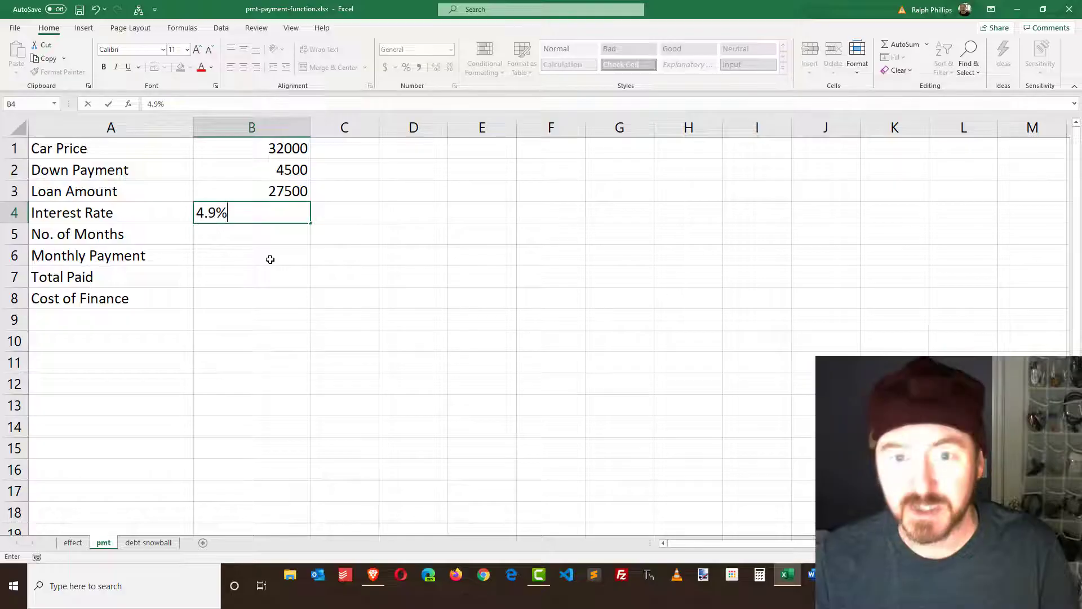
Step: Enter 4.9% in B4 and 60 months in B5
{"action": "key", "text": "Return"}
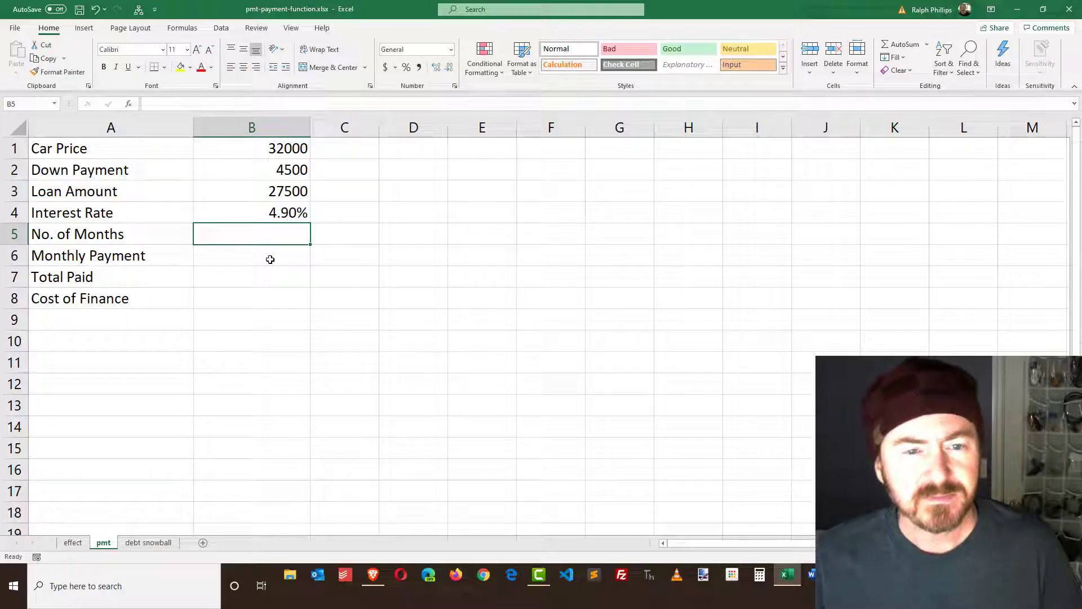
{"action": "type", "text": "60"}
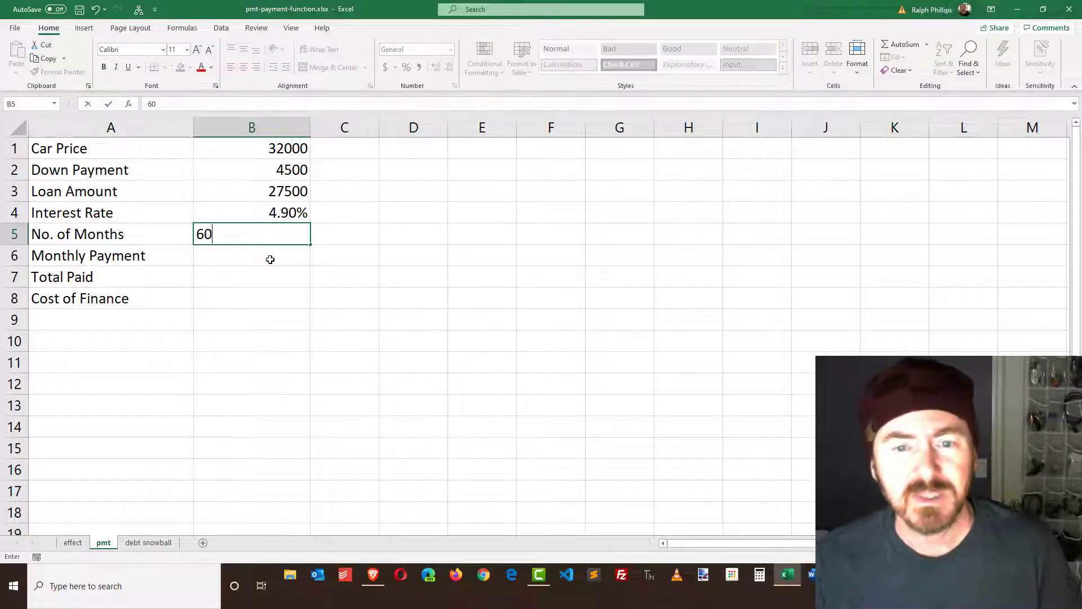
{"action": "key", "text": "Return"}
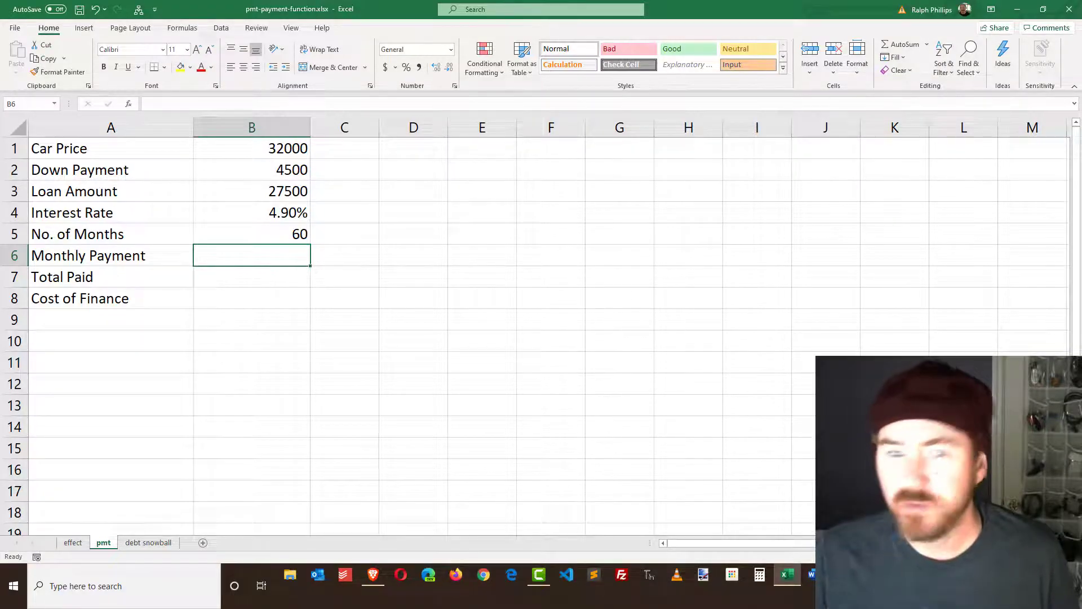
{"action": "scroll", "coordinate": [400, 334], "scroll_direction": "up", "scroll_amount": 1, "text": "ctrl"}
{"action": "scroll", "coordinate": [399, 334], "scroll_direction": "up", "scroll_amount": 1, "text": "ctrl"}
{"action": "scroll", "coordinate": [399, 334], "scroll_direction": "up", "scroll_amount": 1, "text": "ctrl"}
{"action": "scroll", "coordinate": [399, 334], "scroll_direction": "up", "scroll_amount": 1, "text": "ctrl"}
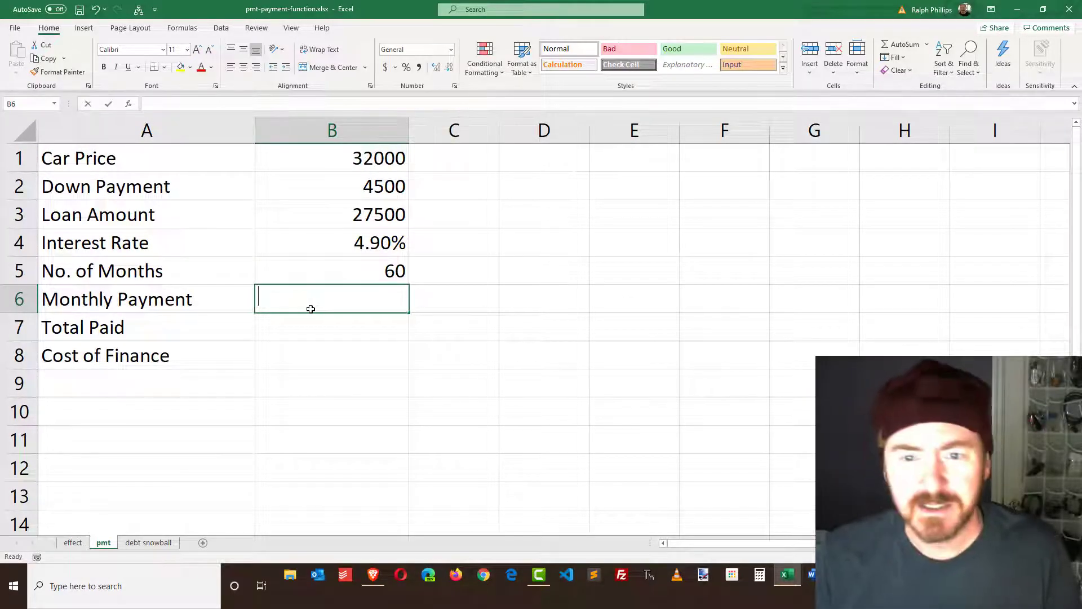
{"action": "type", "text": "="}
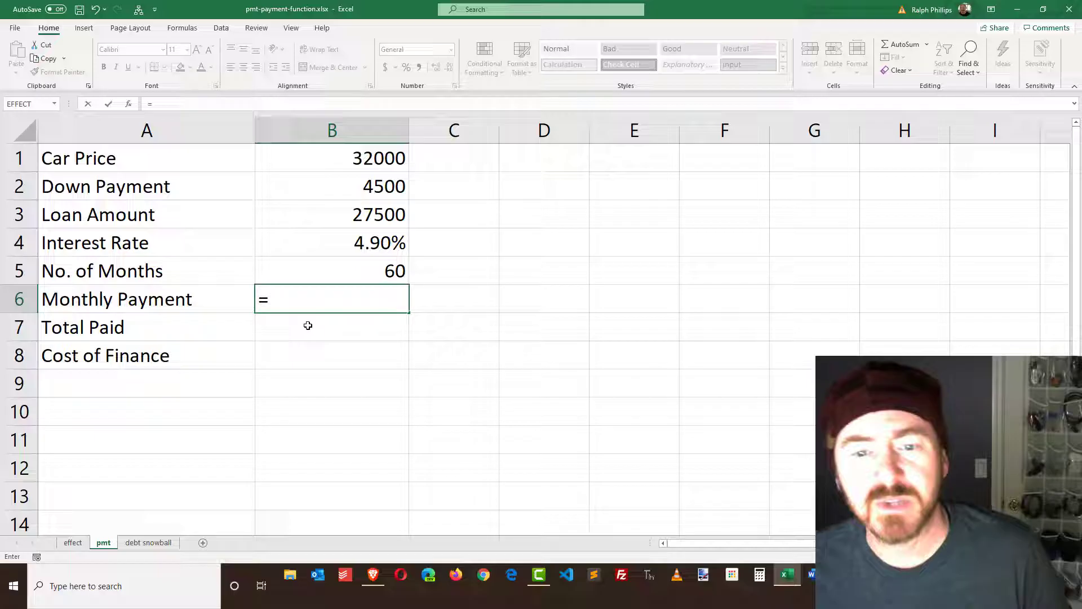
{"action": "type", "text": "p"}
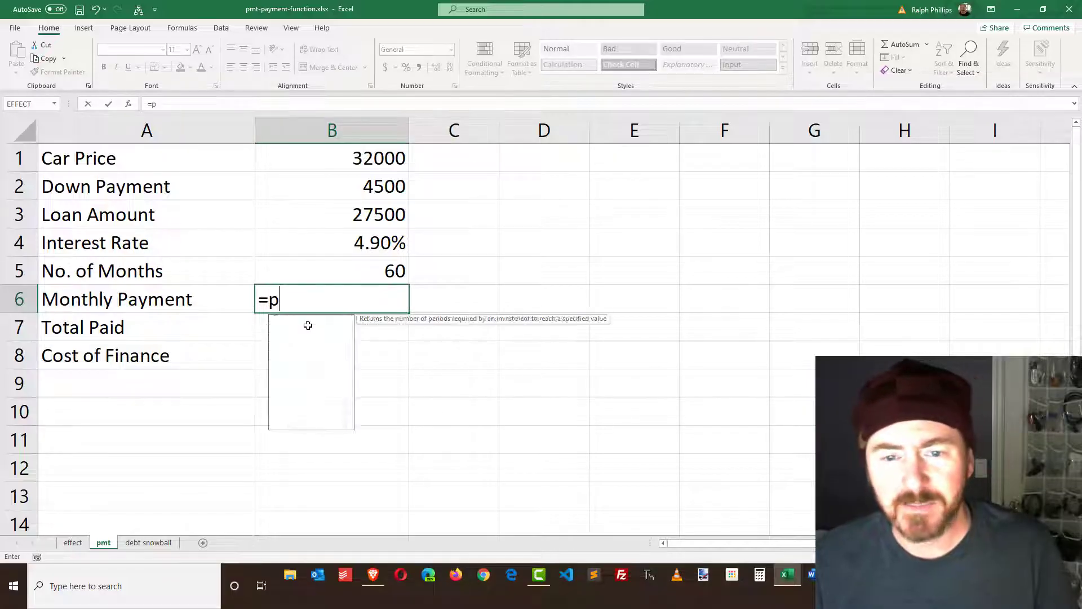
{"action": "type", "text": "mt("}
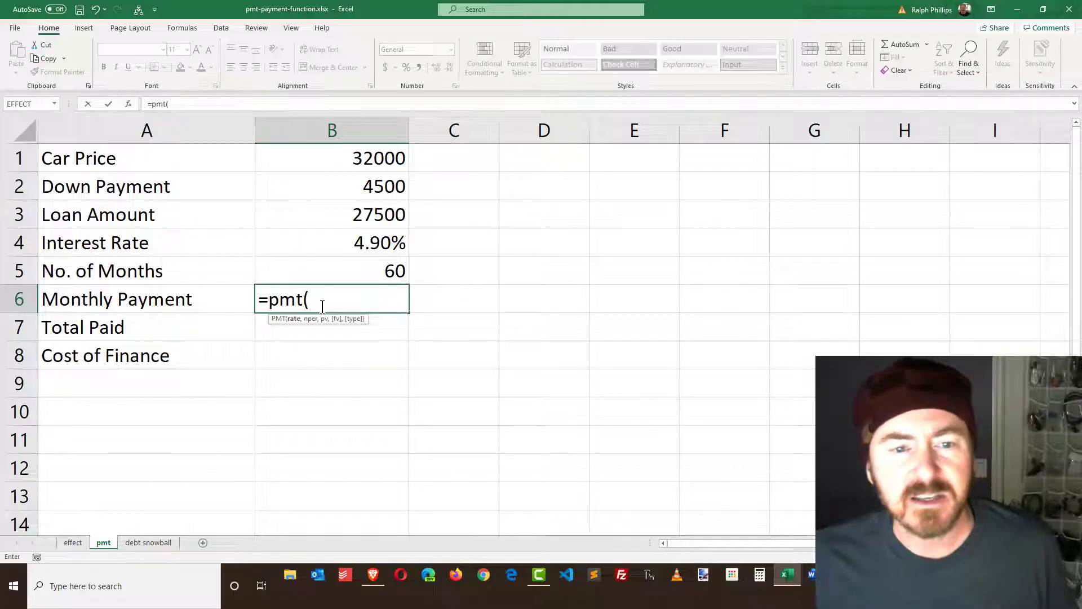
Step: Build =PMT(B4/12,B5,B3) in B6, deleting the minus sign before B3
{"action": "left_click", "coordinate": [374, 243]}
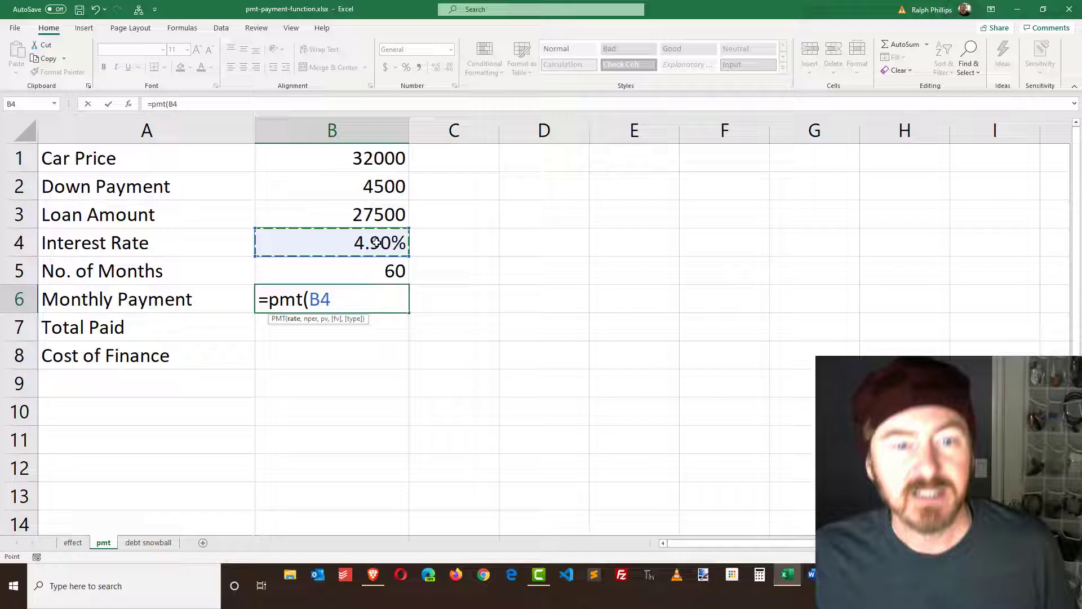
{"action": "type", "text": "/12"}
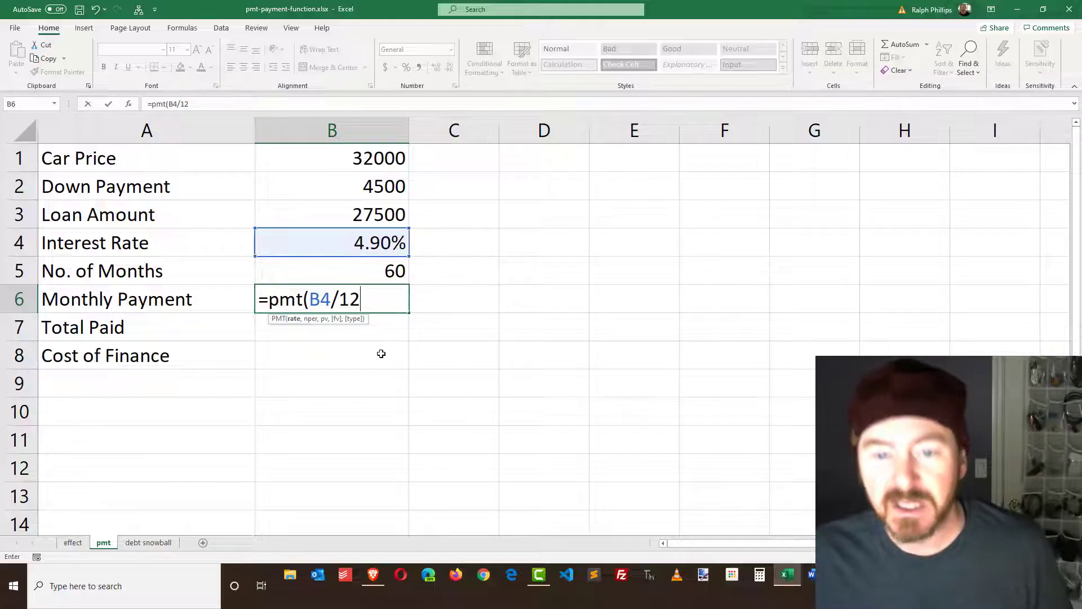
{"action": "type", "text": ","}
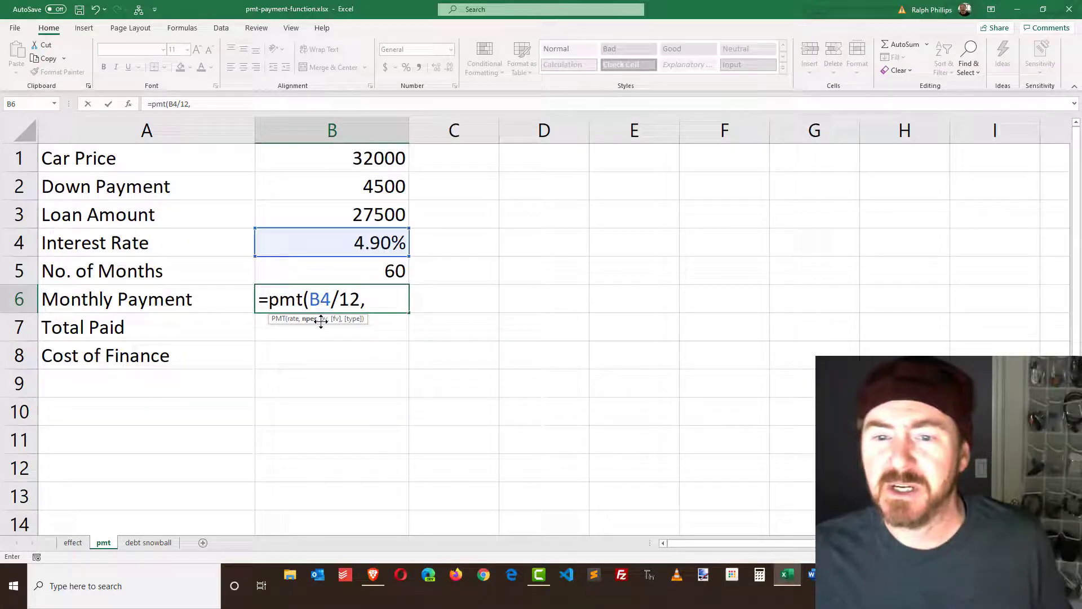
{"action": "left_click", "coordinate": [390, 270]}
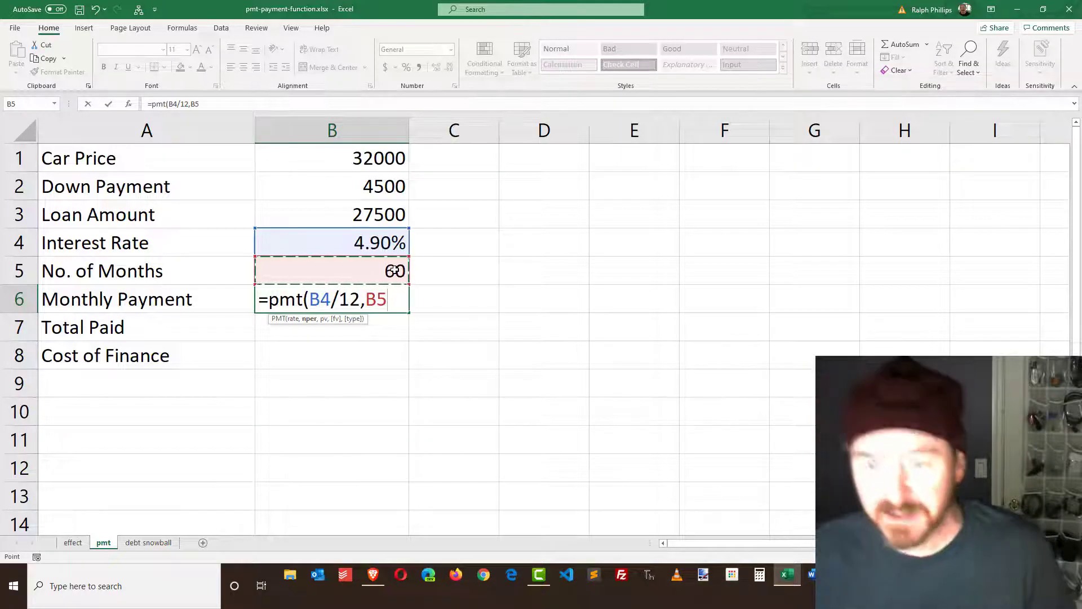
{"action": "type", "text": ",-"}
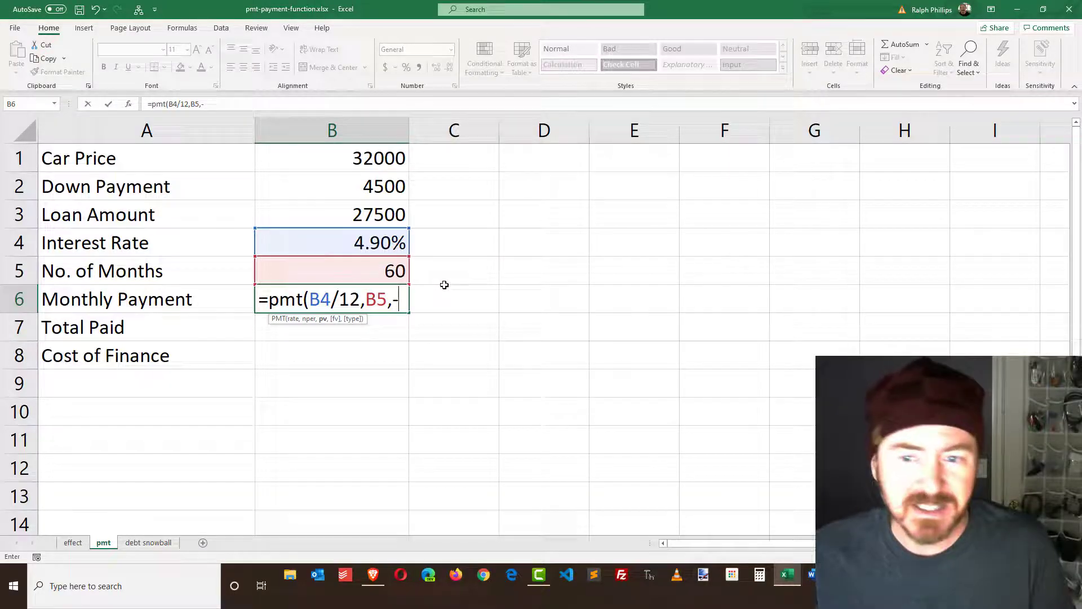
{"action": "left_click", "coordinate": [385, 217]}
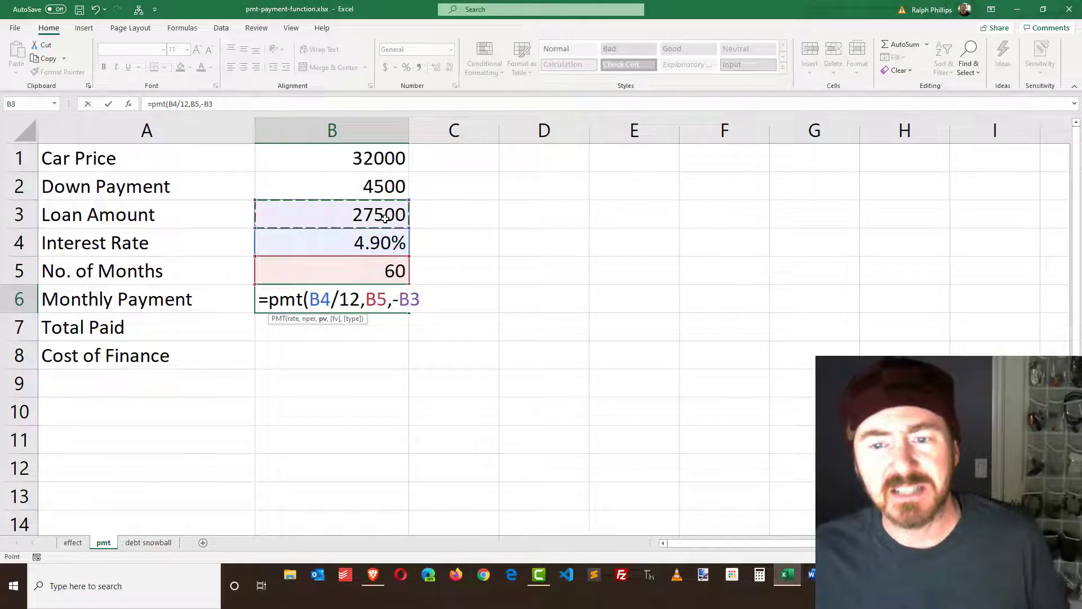
{"action": "left_click", "coordinate": [401, 303]}
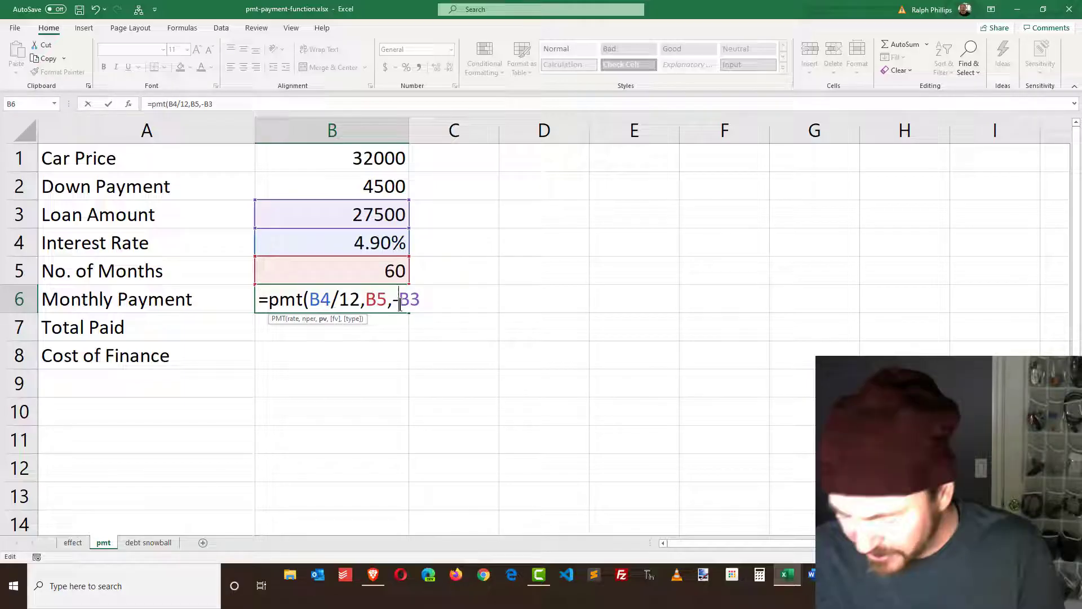
{"action": "key", "text": "BackSpace"}
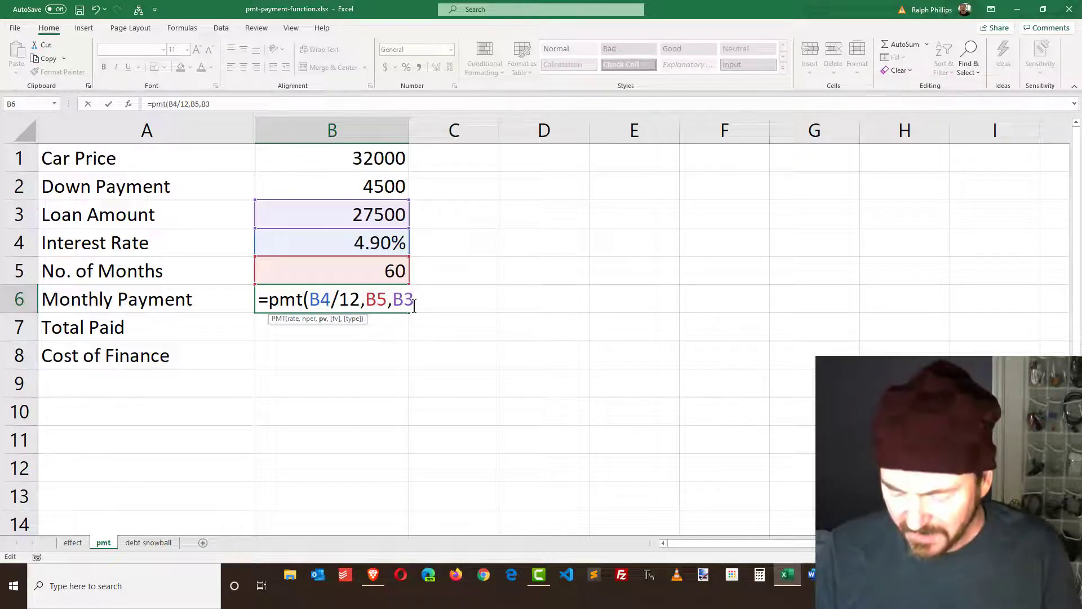
{"action": "type", "text": ")"}
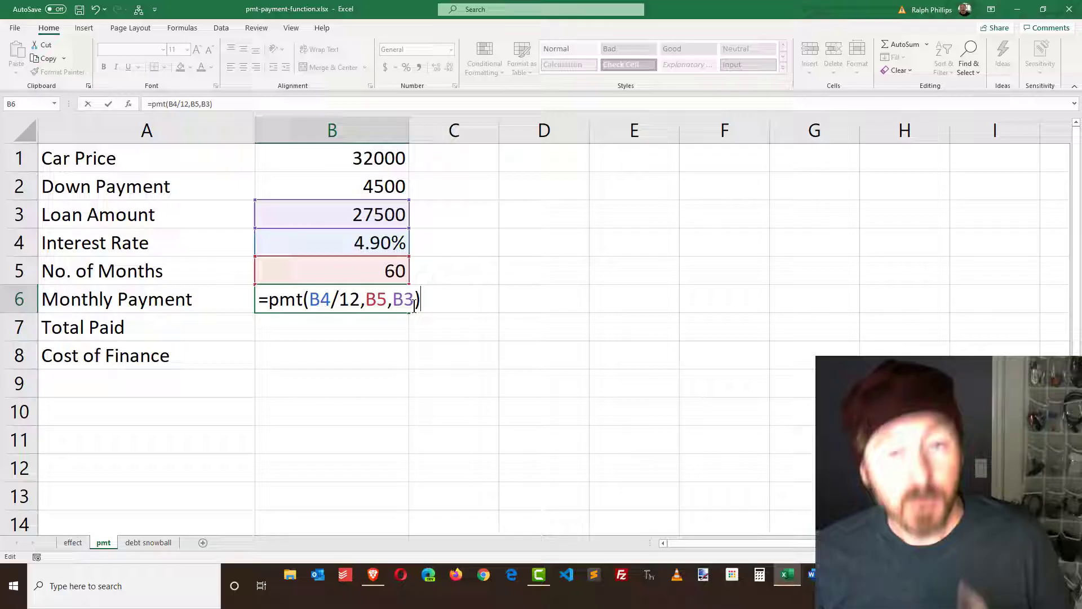
Step: Change B6 to =-PMT(B4/12,B5,B3) so the payment shows a positive $517.70
{"action": "key", "text": "Return"}
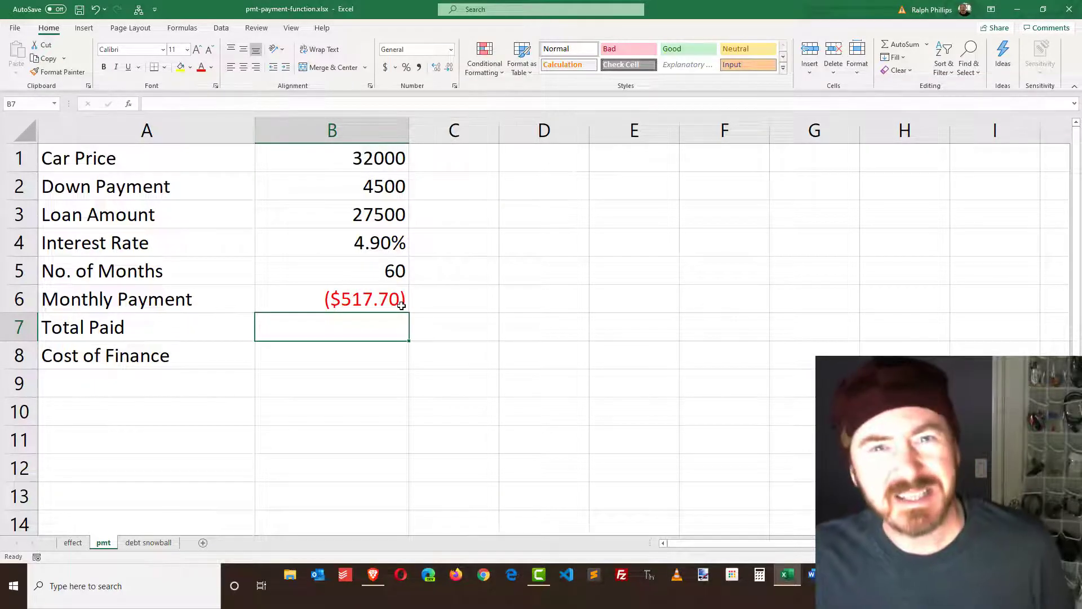
{"action": "left_click", "coordinate": [396, 302]}
{"action": "double_click", "coordinate": [395, 302]}
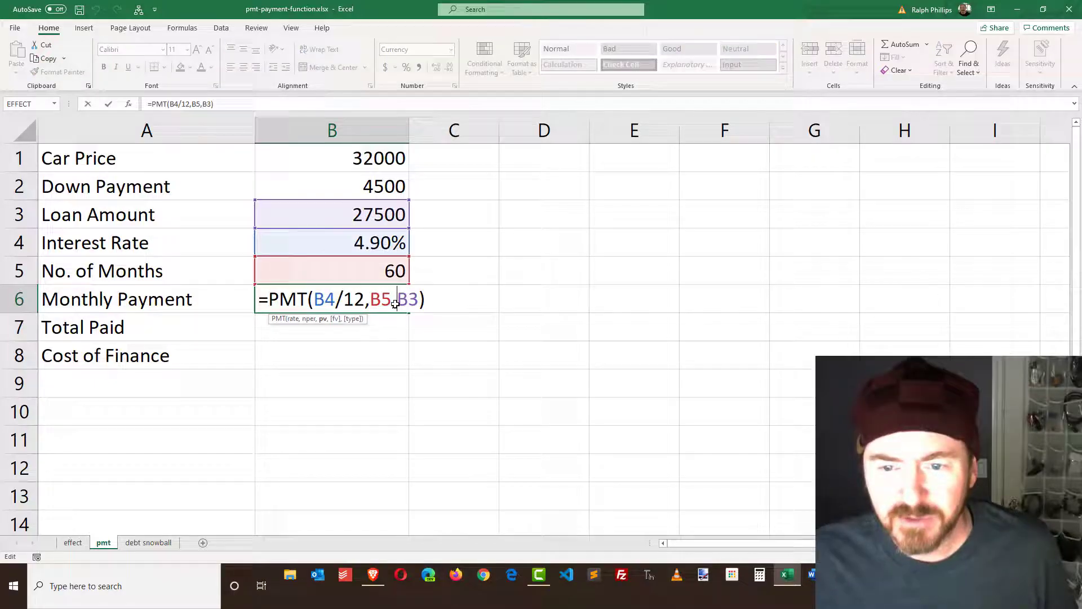
{"action": "type", "text": "-"}
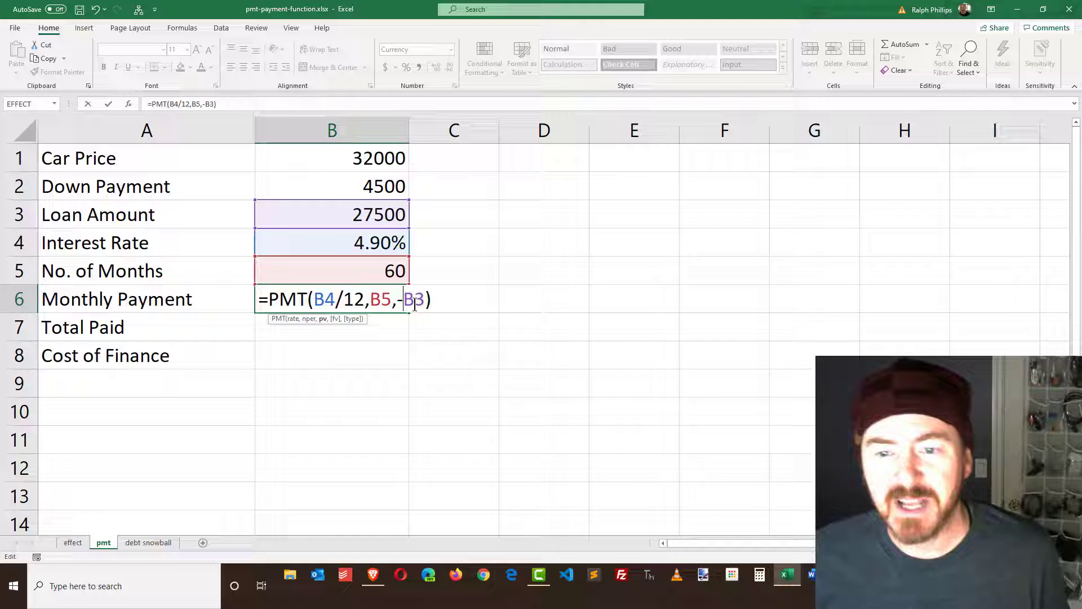
{"action": "key", "text": "Return"}
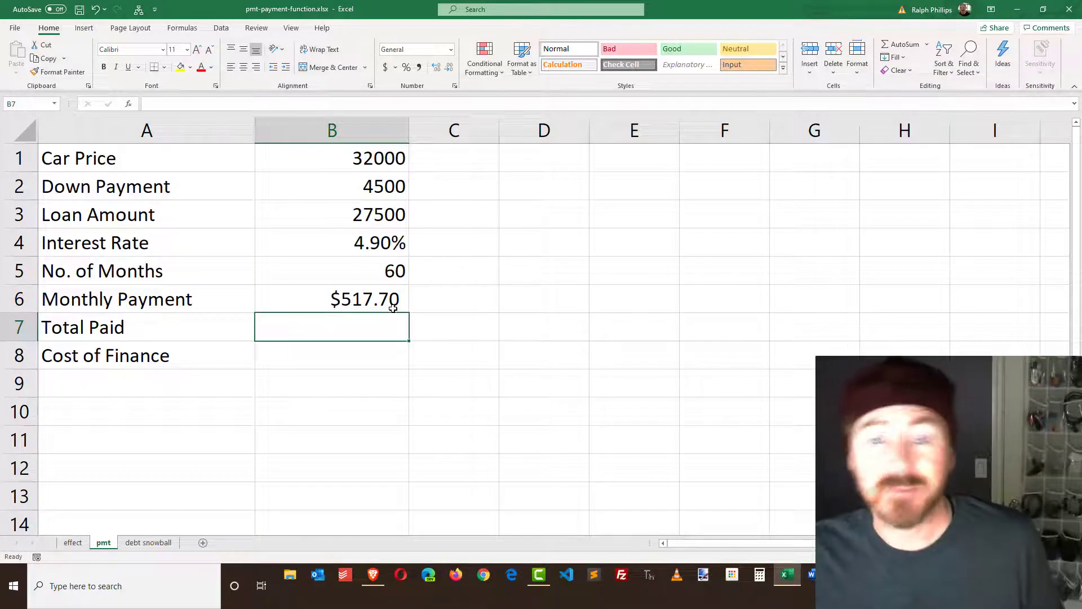
{"action": "left_click", "coordinate": [394, 299]}
{"action": "double_click", "coordinate": [394, 300]}
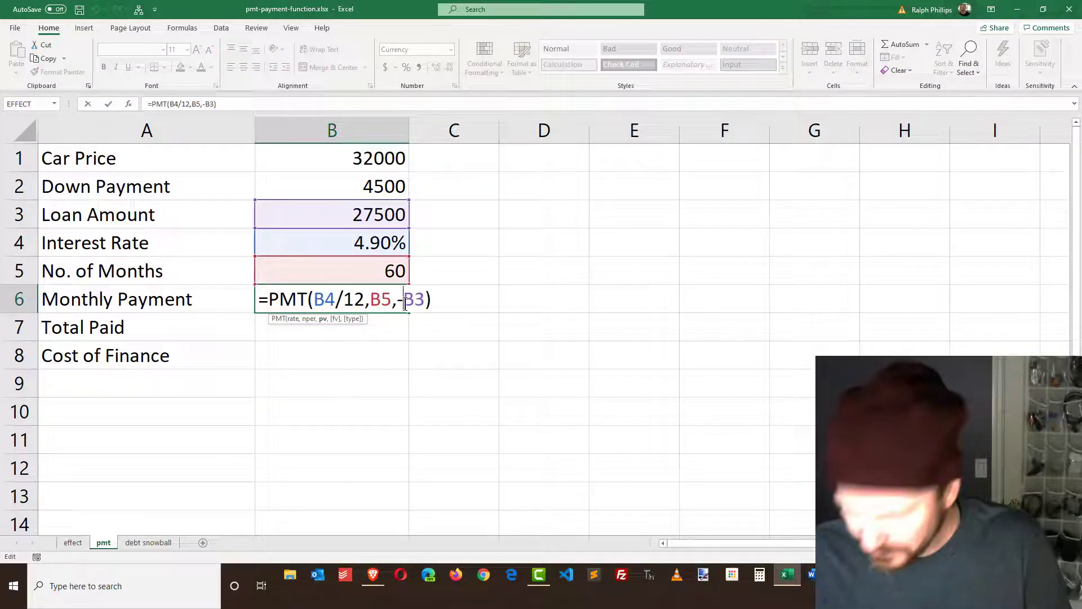
{"action": "key", "text": "BackSpace"}
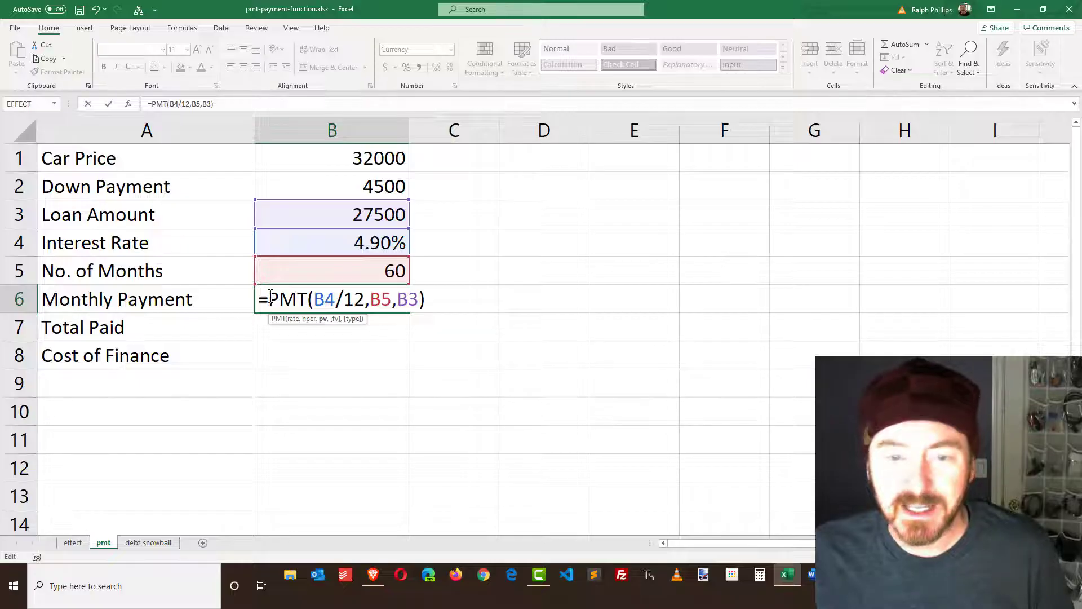
{"action": "left_click", "coordinate": [270, 299]}
{"action": "type", "text": "-"}
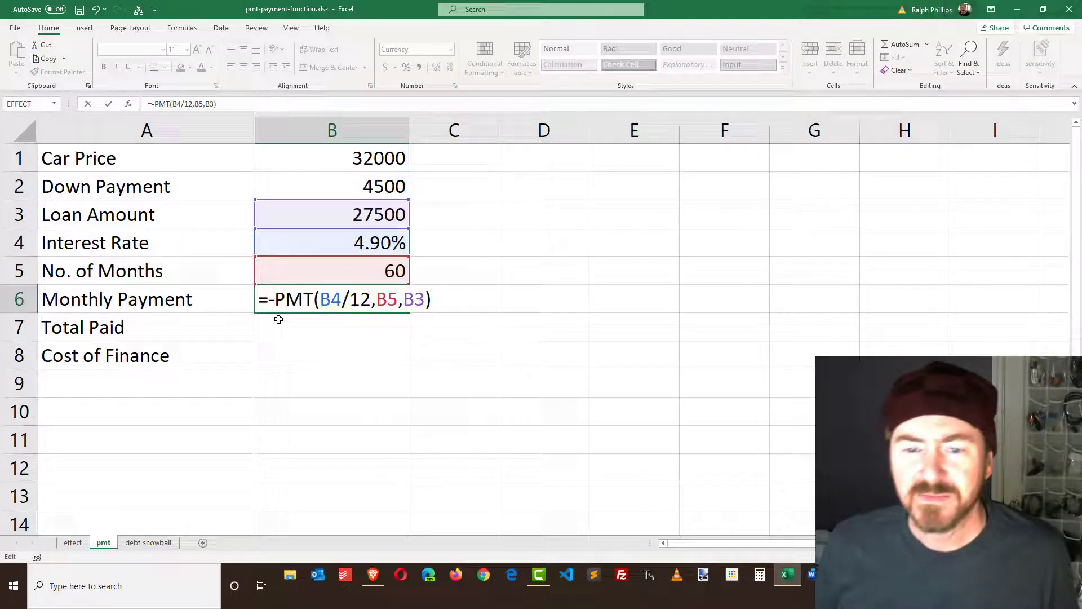
{"action": "key", "text": "Return"}
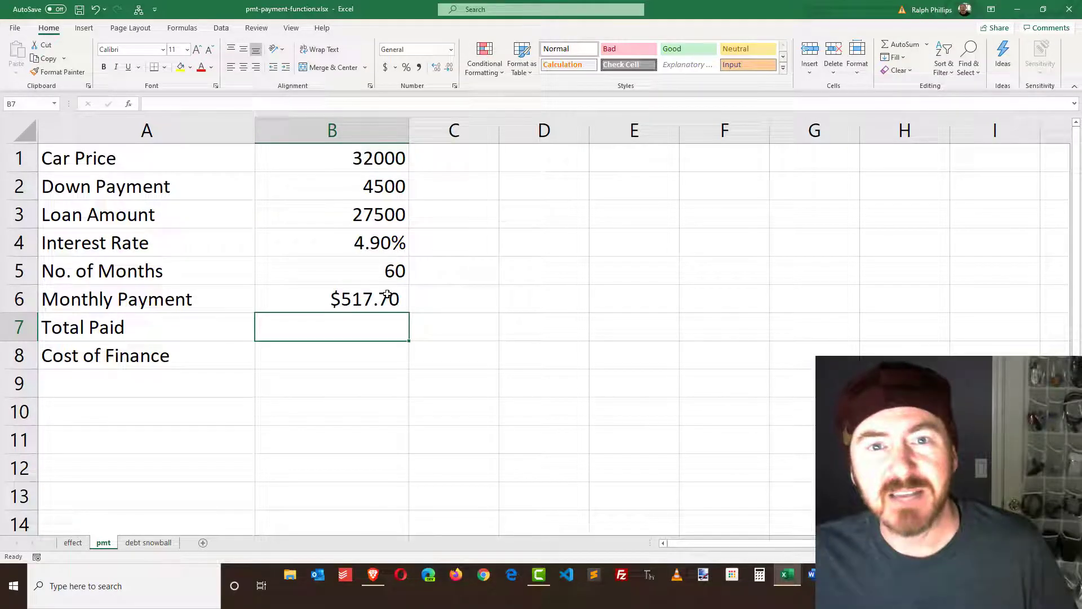
Step: Apply Accounting number format to B1:B3 and B6
{"action": "left_click_drag", "start_coordinate": [377, 161], "coordinate": [372, 214]}
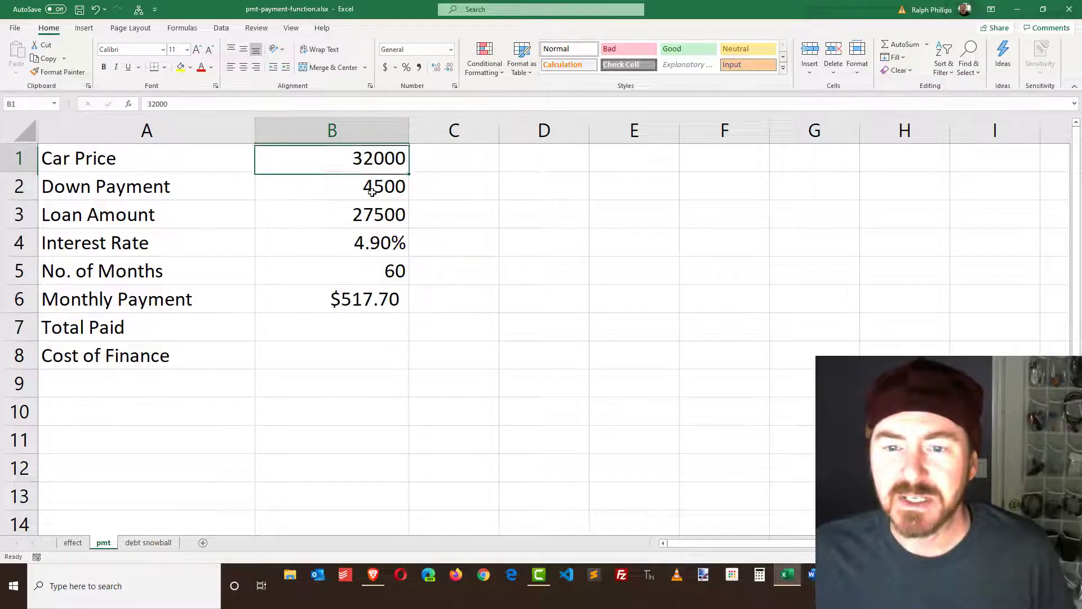
{"action": "left_click", "coordinate": [387, 300], "text": "ctrl"}
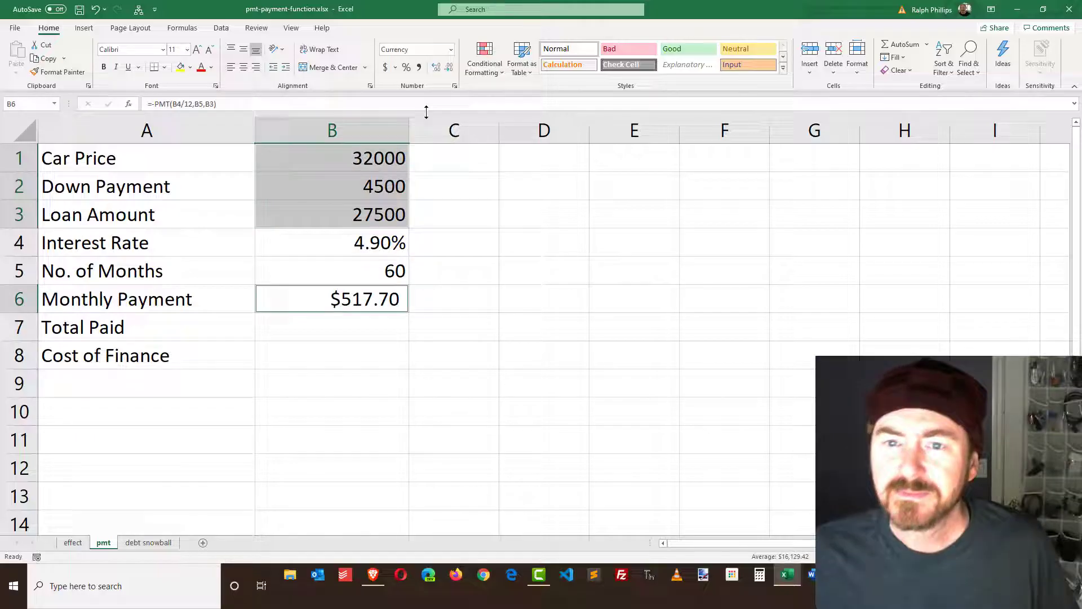
{"action": "left_click", "coordinate": [385, 67]}
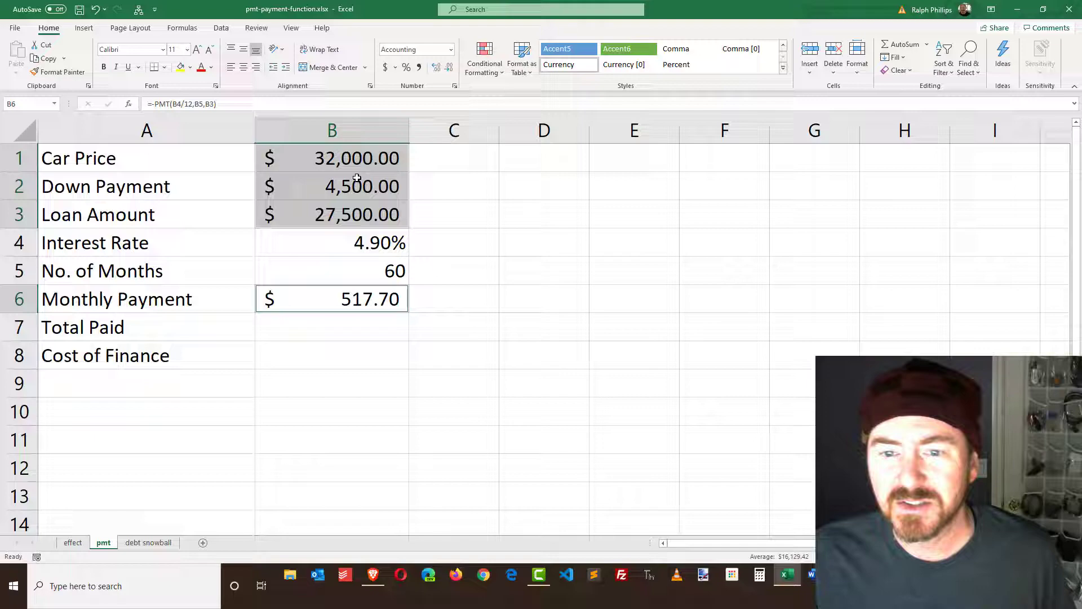
Step: Copy B6's Accounting formatting onto B7:B8 with Format Painter
{"action": "left_click", "coordinate": [331, 350]}
{"action": "left_click", "coordinate": [338, 302]}
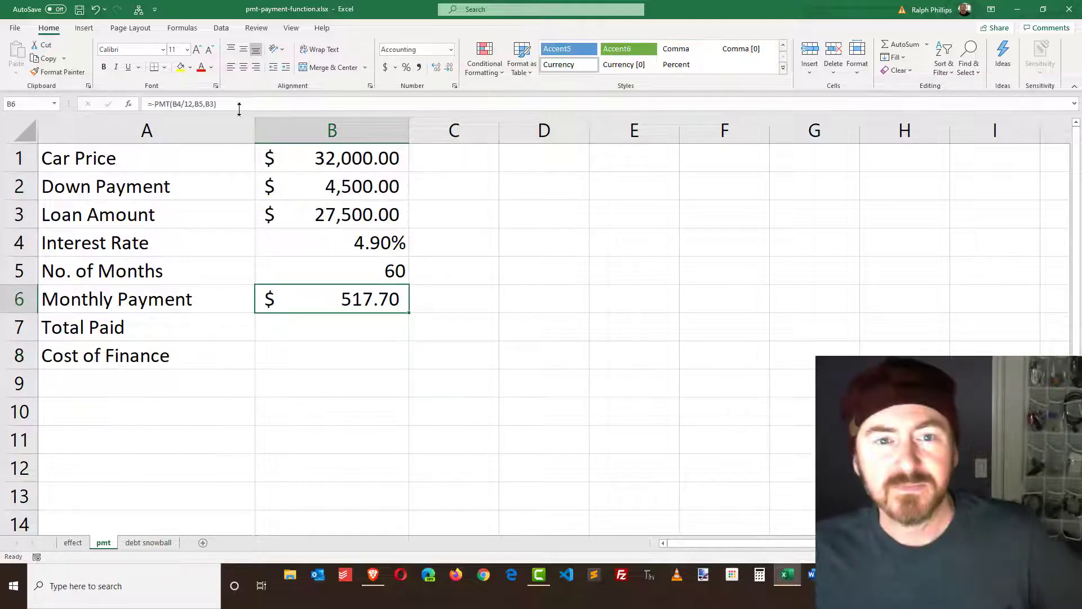
{"action": "left_click", "coordinate": [58, 72]}
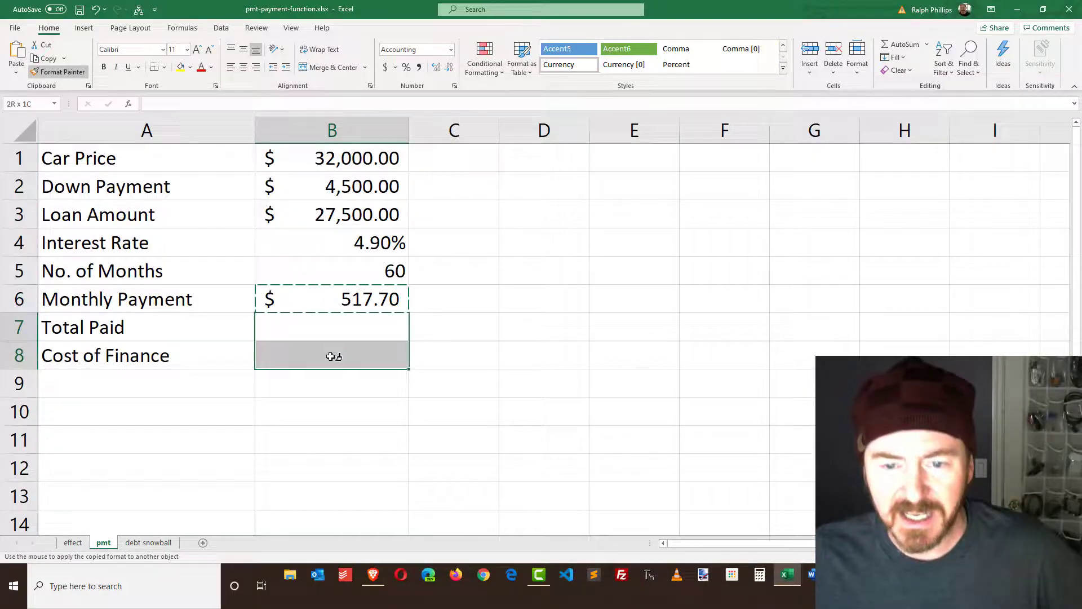
{"action": "left_click_drag", "start_coordinate": [337, 334], "coordinate": [339, 356]}
{"action": "left_click", "coordinate": [352, 331]}
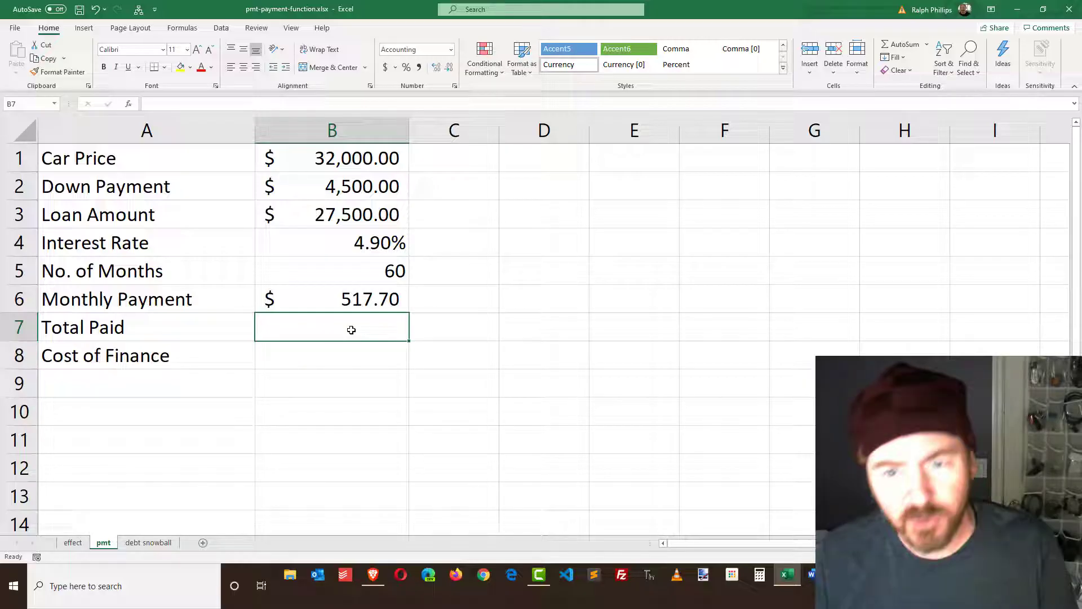
{"action": "type", "text": "="}
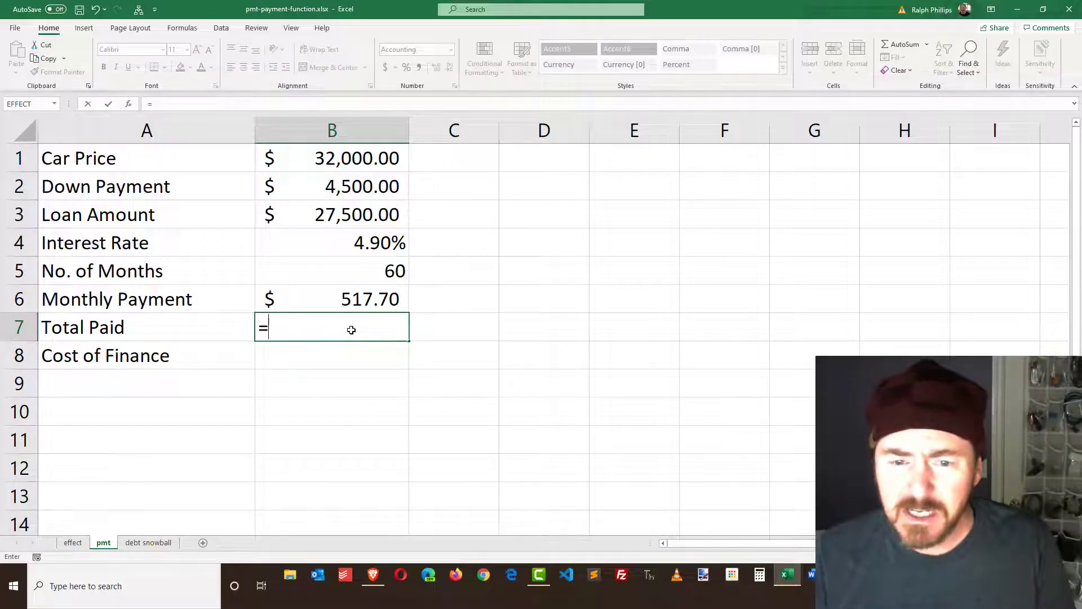
{"action": "type", "text": "("}
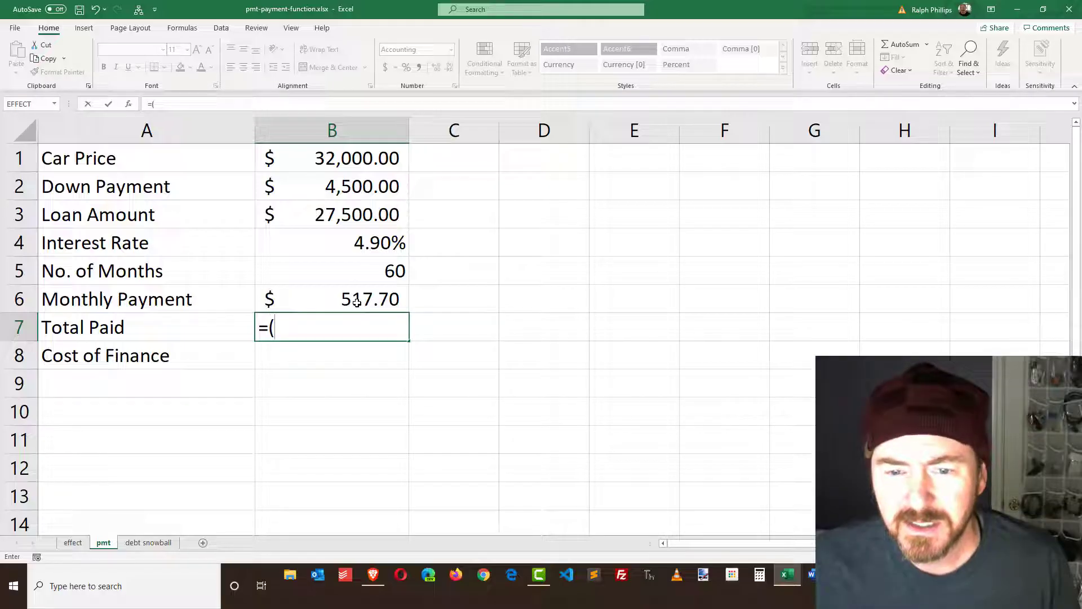
Step: Enter =(B6*B5)+B2 in B7 for a Total Paid of $35,562.00
{"action": "left_click", "coordinate": [357, 301]}
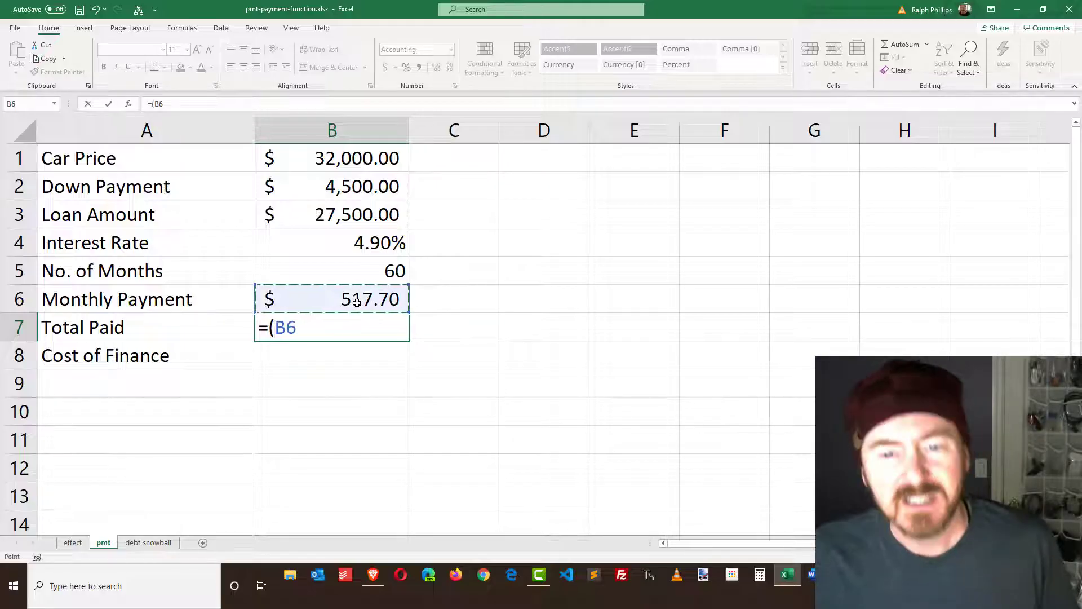
{"action": "type", "text": "*"}
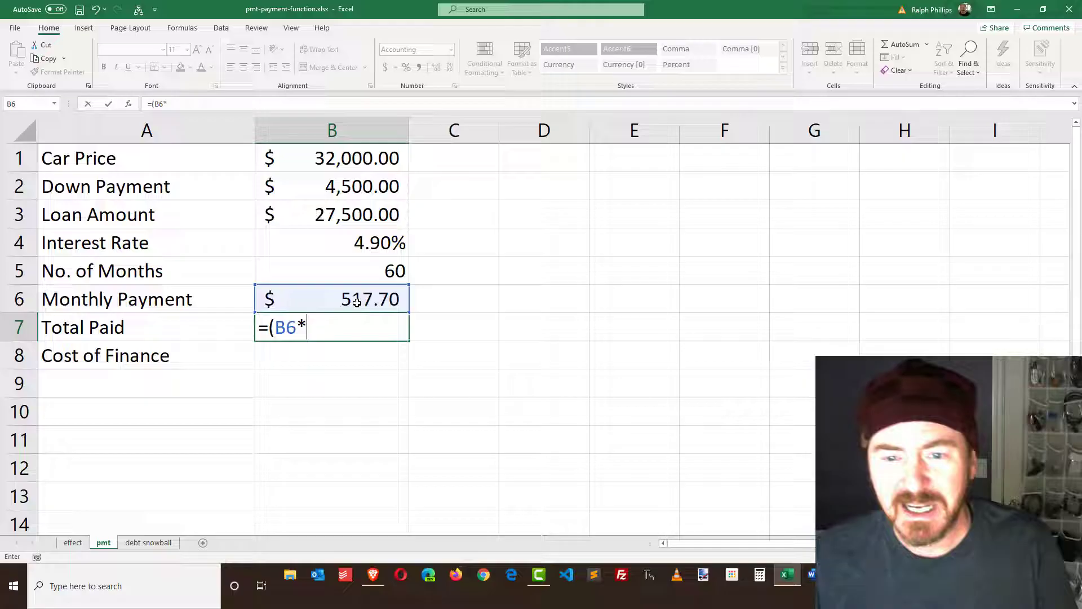
{"action": "left_click", "coordinate": [380, 271]}
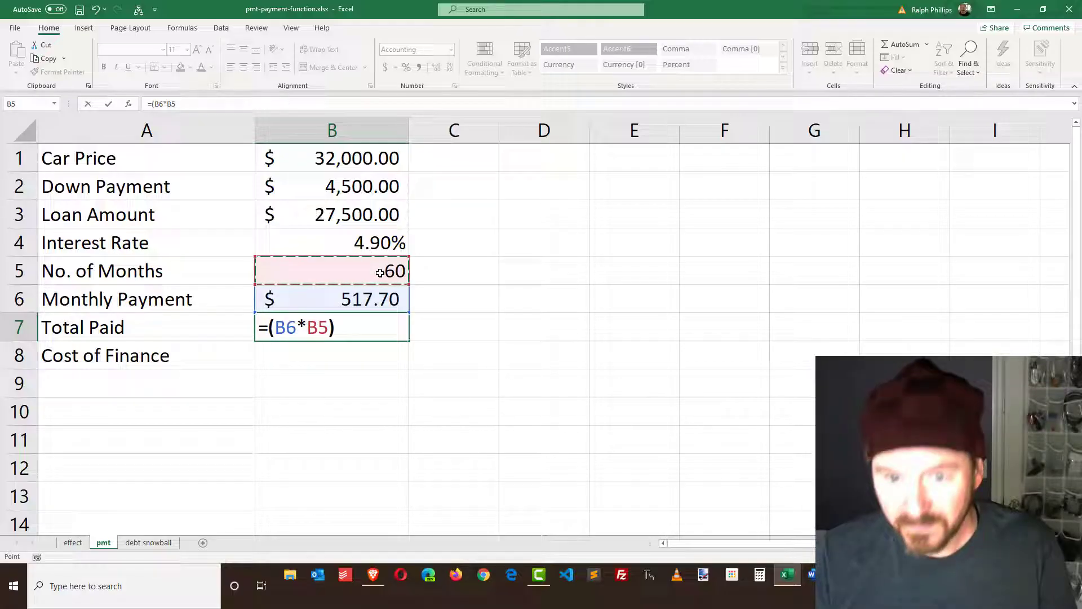
{"action": "type", "text": ")+"}
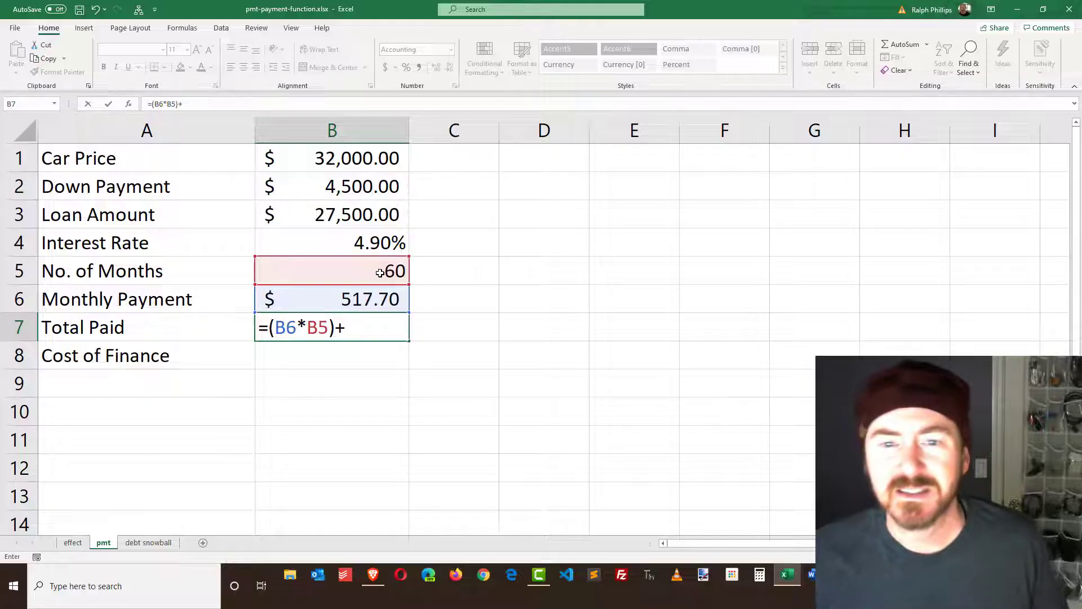
{"action": "left_click", "coordinate": [389, 190]}
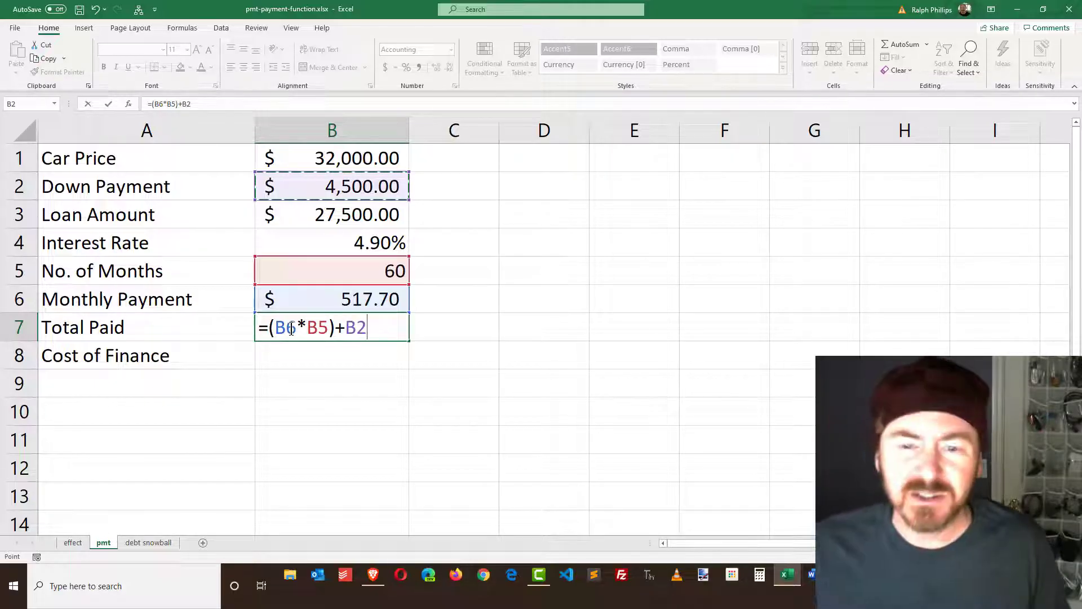
{"action": "left_click_drag", "start_coordinate": [269, 329], "coordinate": [339, 332]}
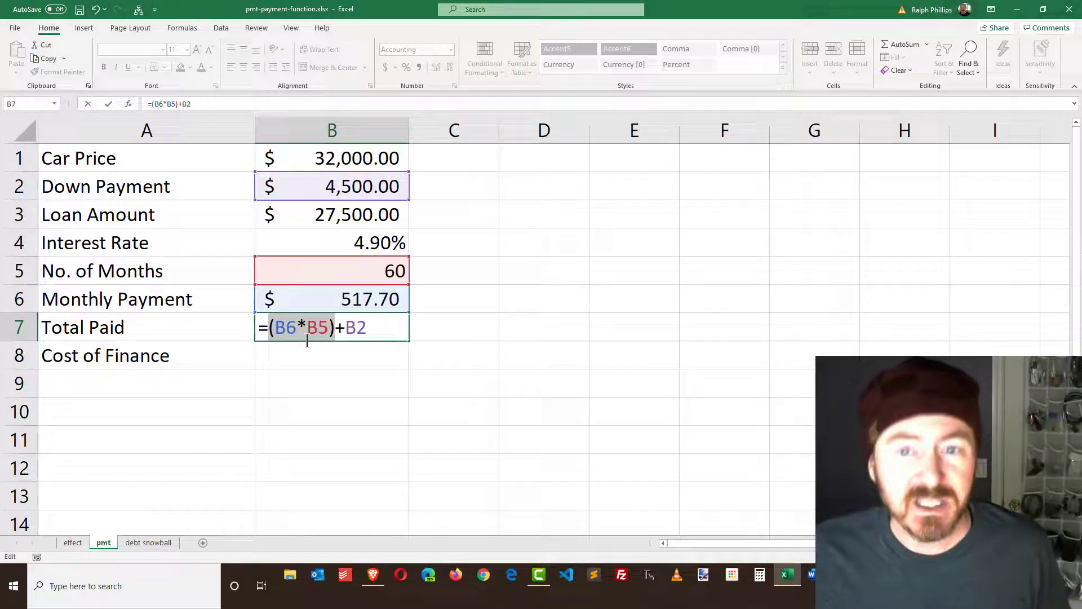
{"action": "left_click", "coordinate": [363, 328]}
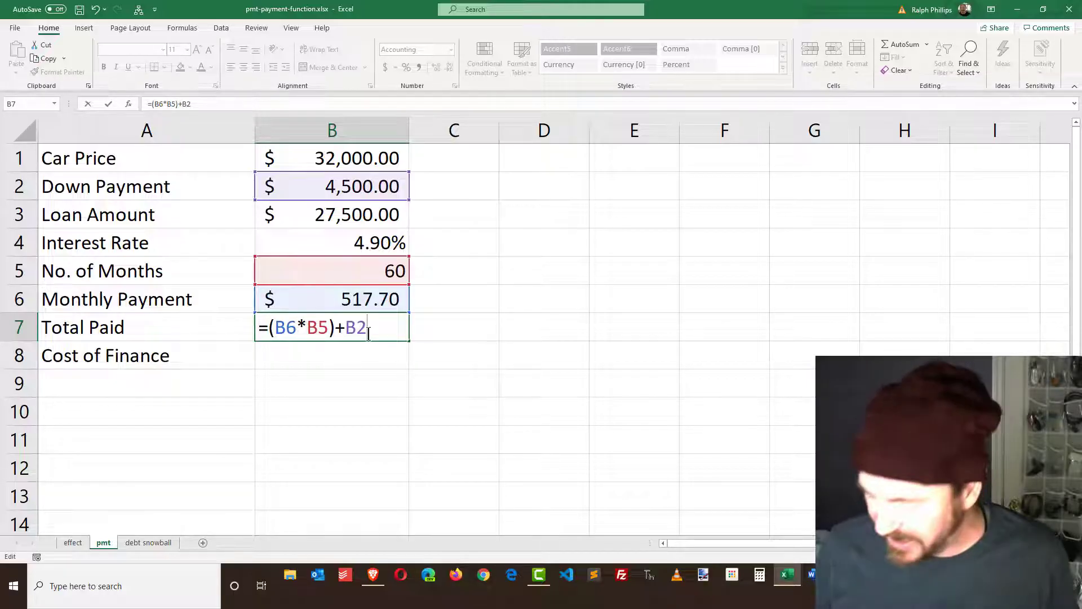
{"action": "key", "text": "Return"}
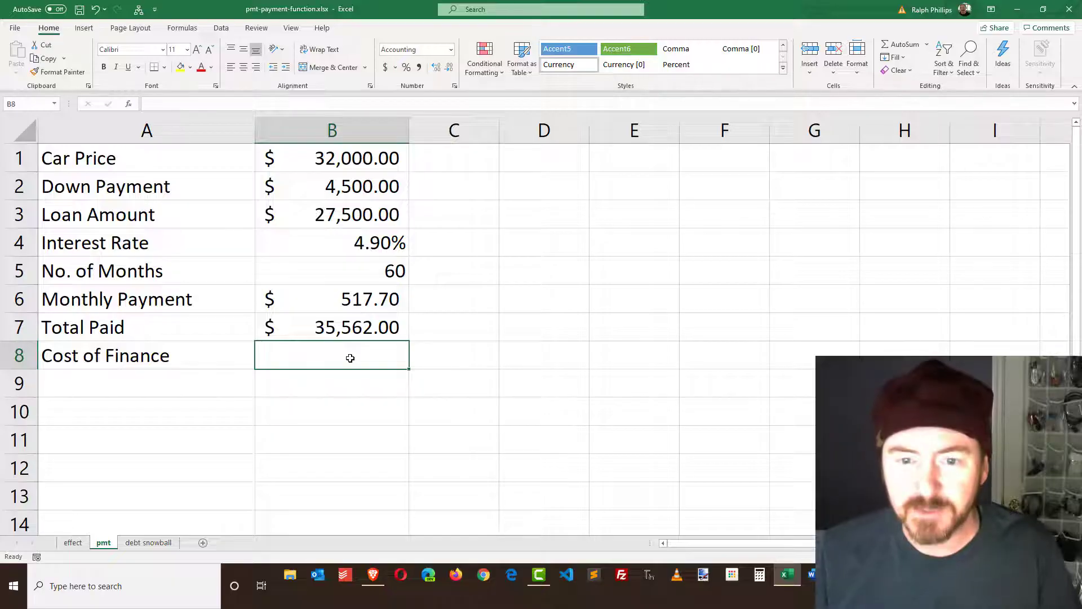
{"action": "type", "text": "="}
Step: Enter =B7-B1 in B8 for a Cost of Finance of $3,562.00
{"action": "left_click", "coordinate": [346, 325]}
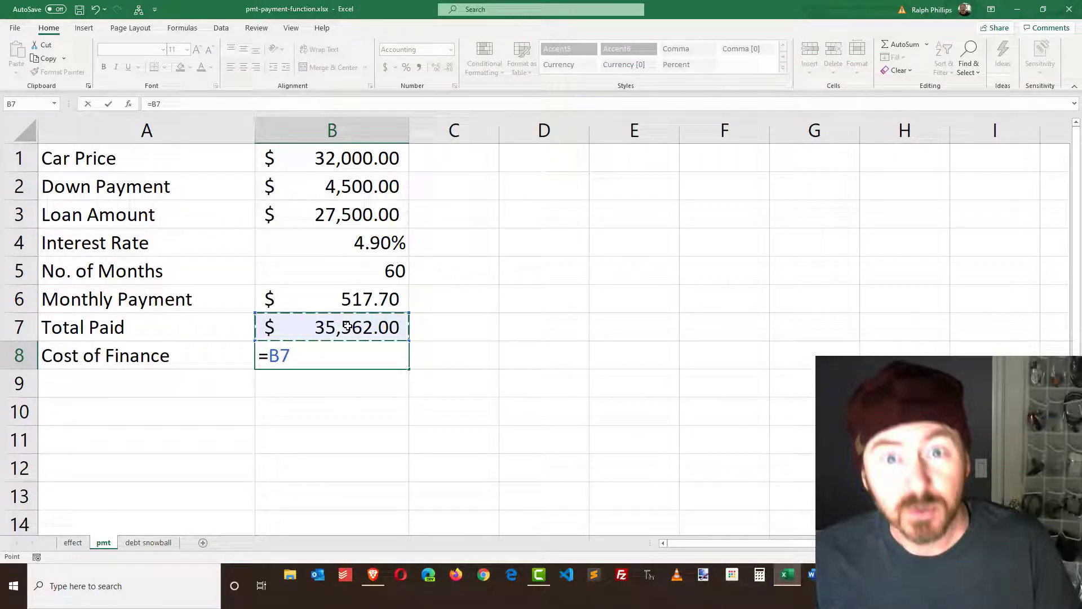
{"action": "type", "text": "-"}
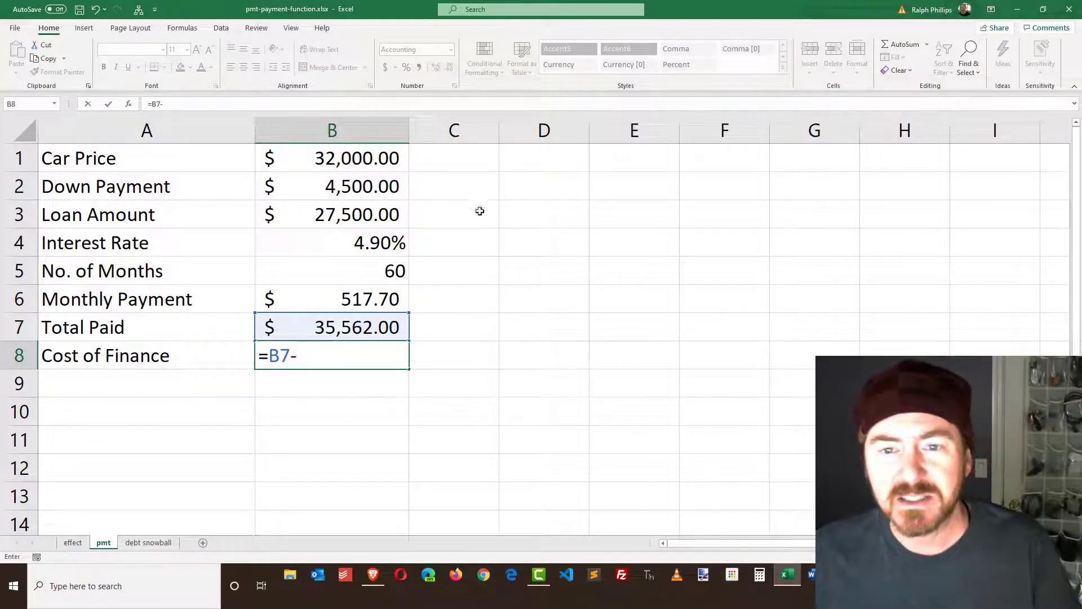
{"action": "left_click", "coordinate": [335, 162]}
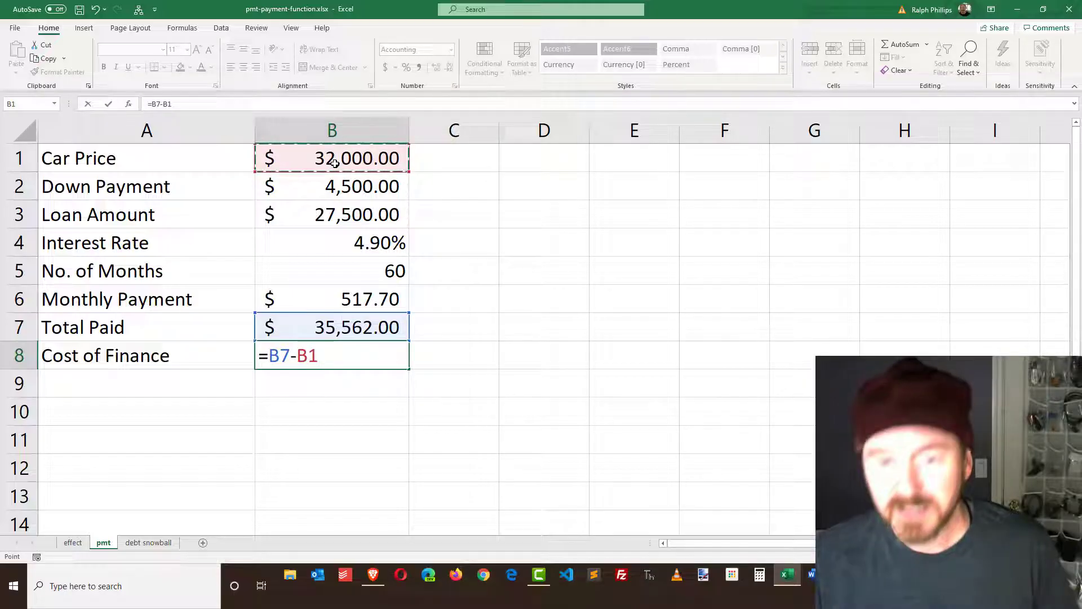
{"action": "key", "text": "Return"}
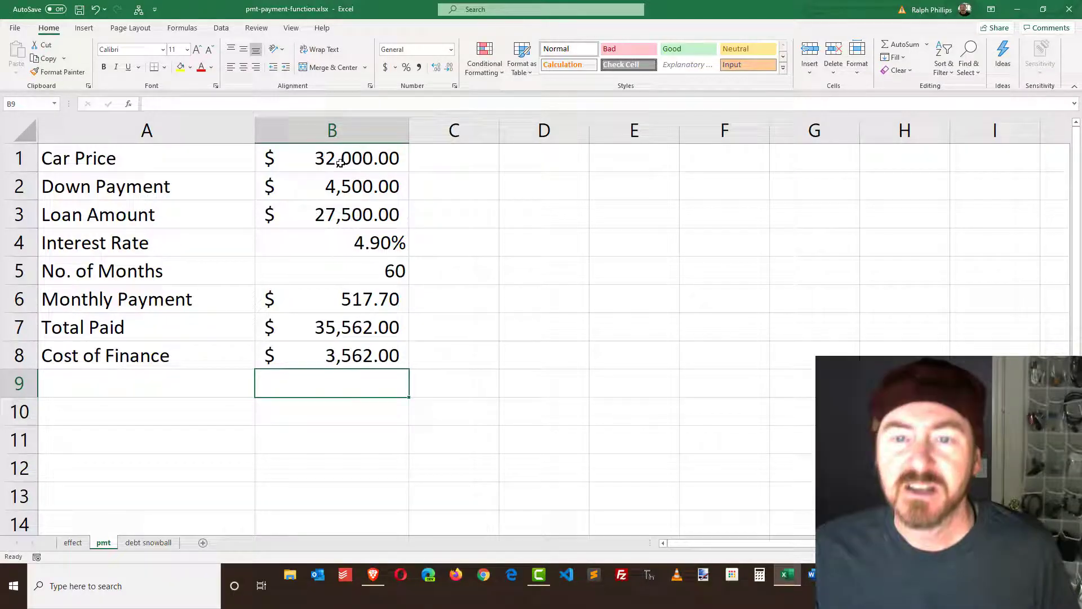
Step: Enter a $32,000 down payment in B2, zeroing the loan and monthly payment
{"action": "left_click", "coordinate": [351, 184]}
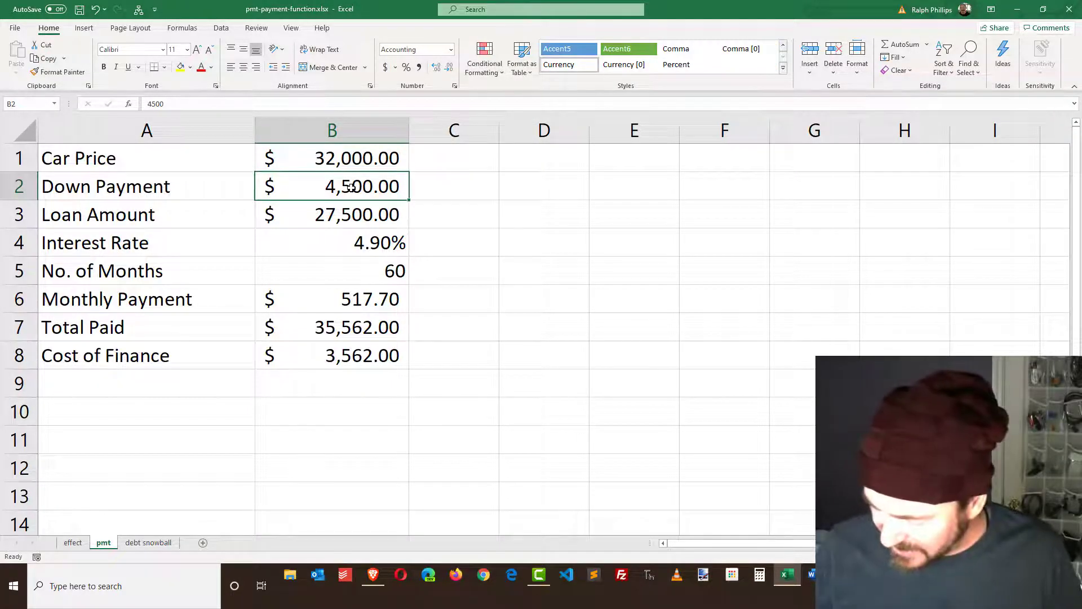
{"action": "double_click", "coordinate": [352, 188]}
{"action": "type", "text": "32000"}
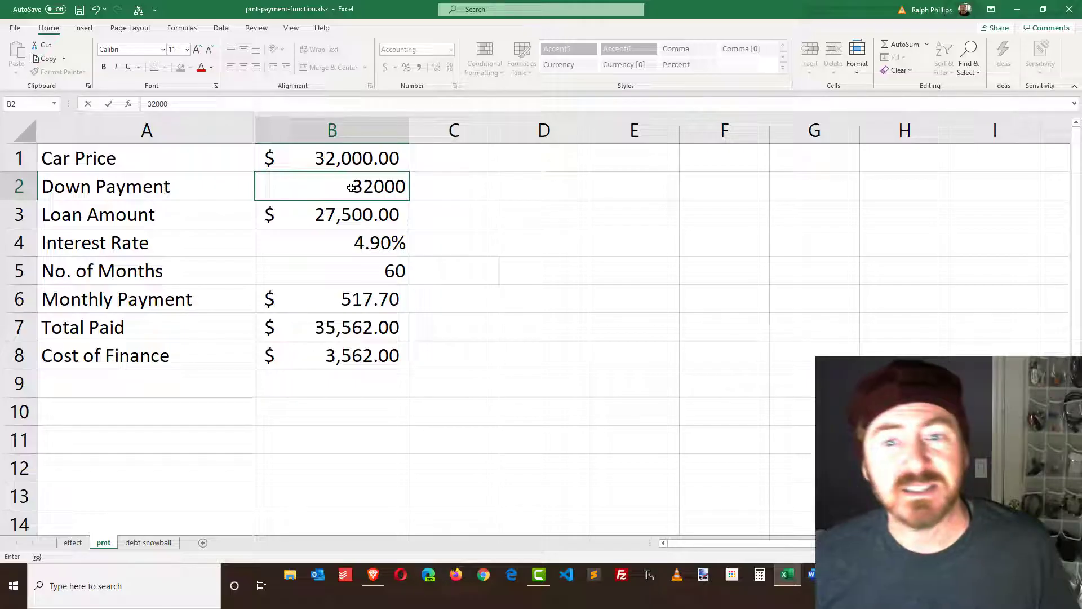
{"action": "key", "text": "Return"}
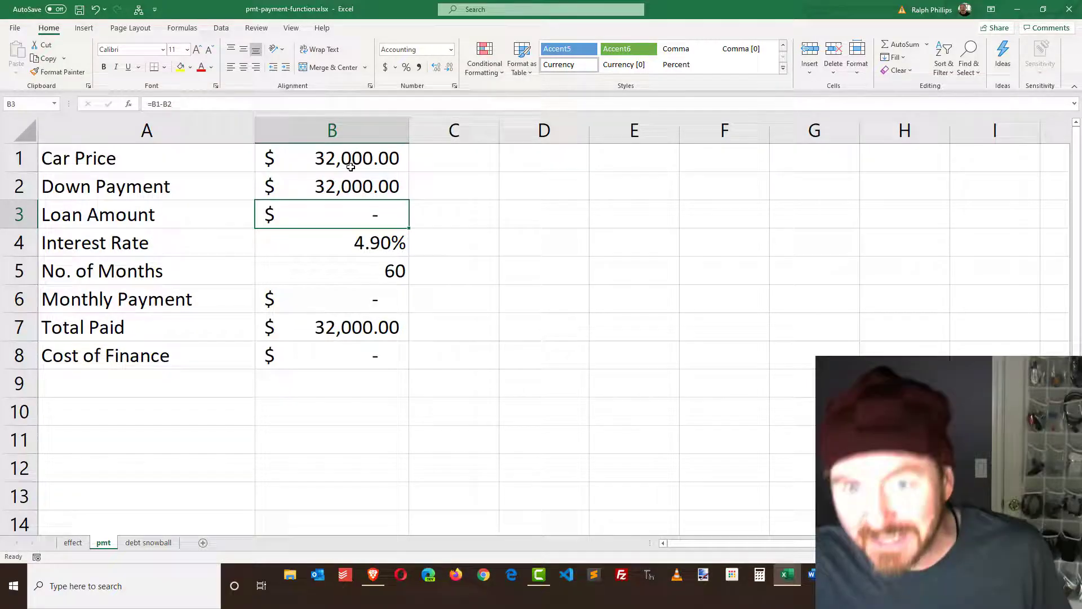
Step: Set the down payment in B2 to 0
{"action": "left_click", "coordinate": [348, 192]}
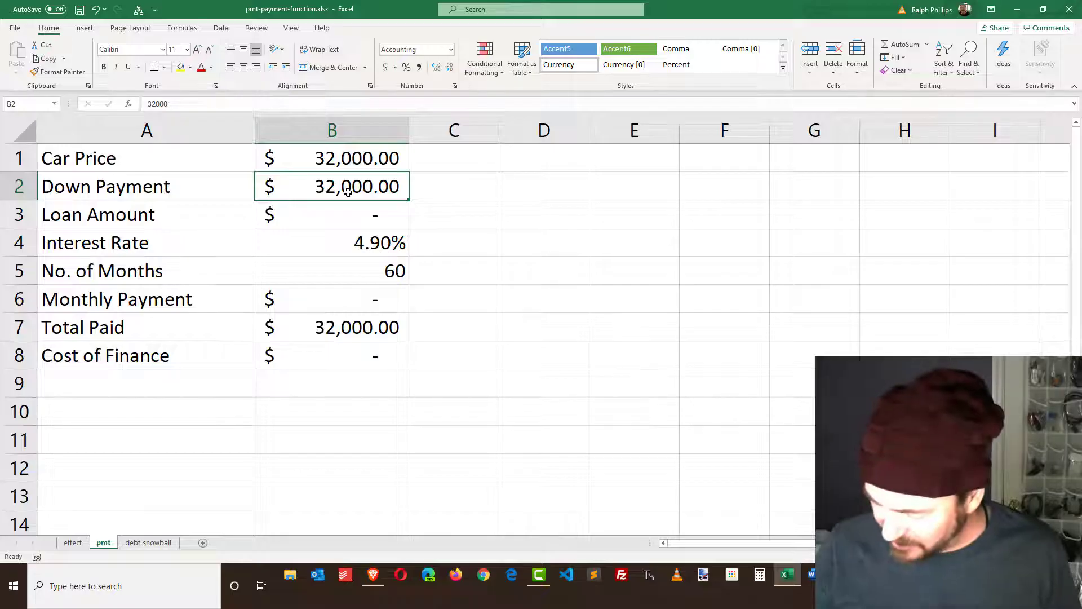
{"action": "type", "text": "5"}
{"action": "key", "text": "BackSpace"}
{"action": "type", "text": "0"}
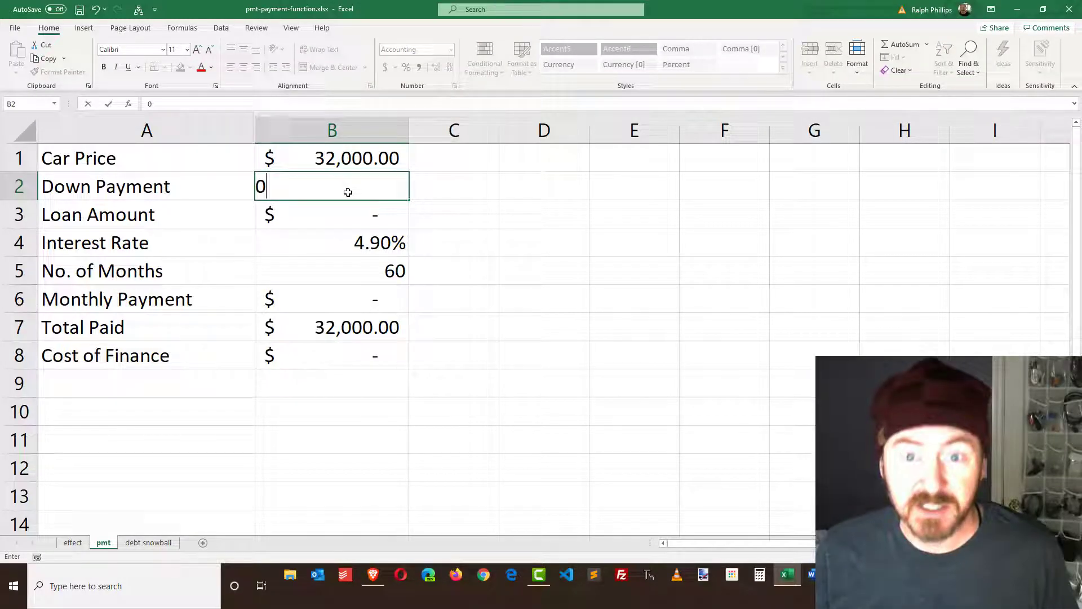
{"action": "key", "text": "Return"}
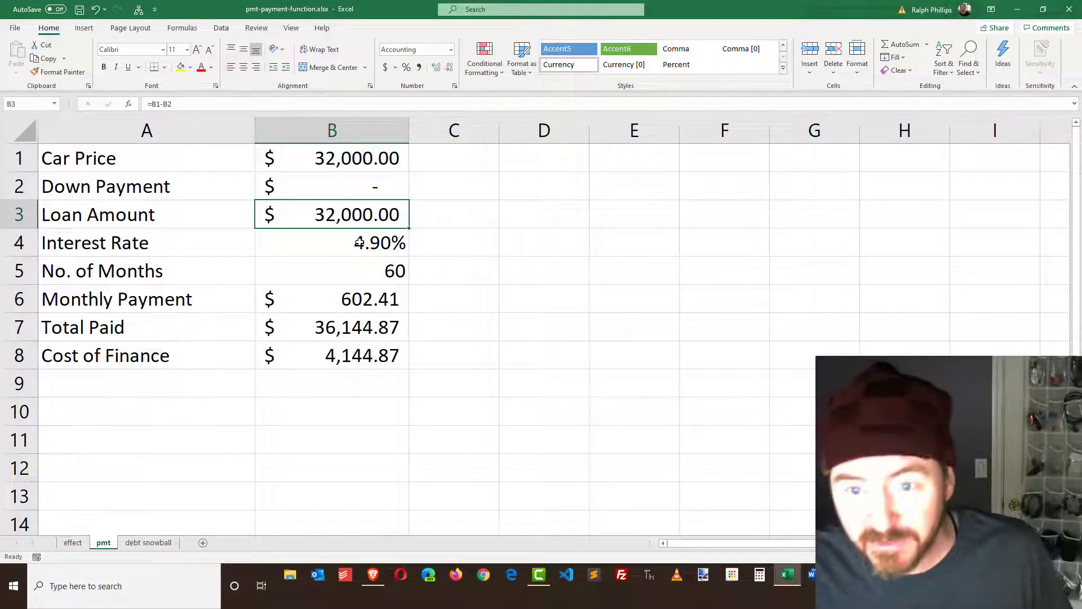
Step: Set the interest rate to 7.9% and the term to 72 months
{"action": "left_click", "coordinate": [360, 243]}
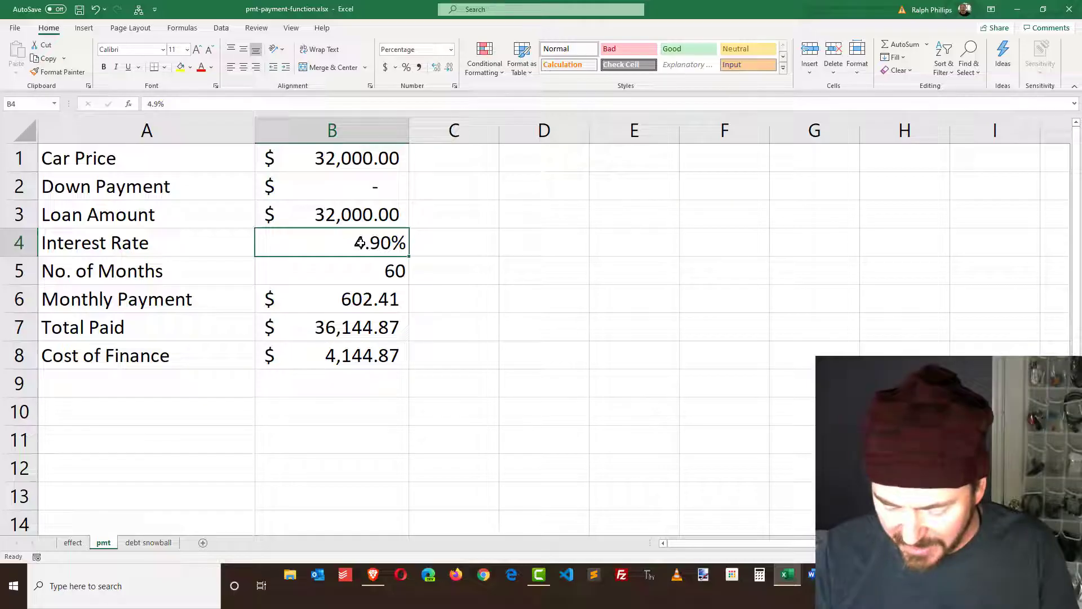
{"action": "type", "text": "7.9"}
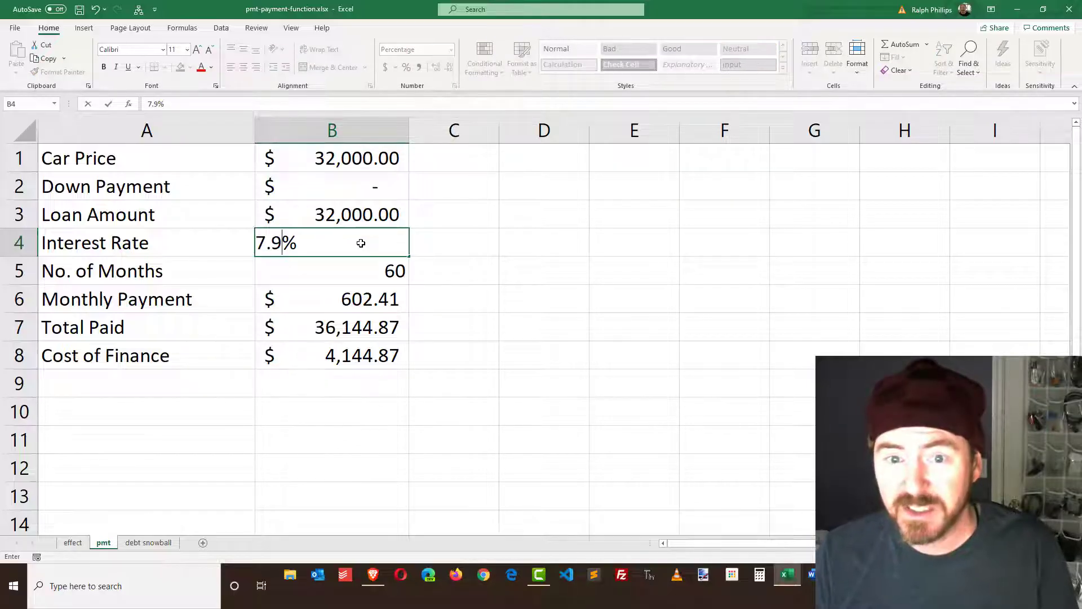
{"action": "key", "text": "Return"}
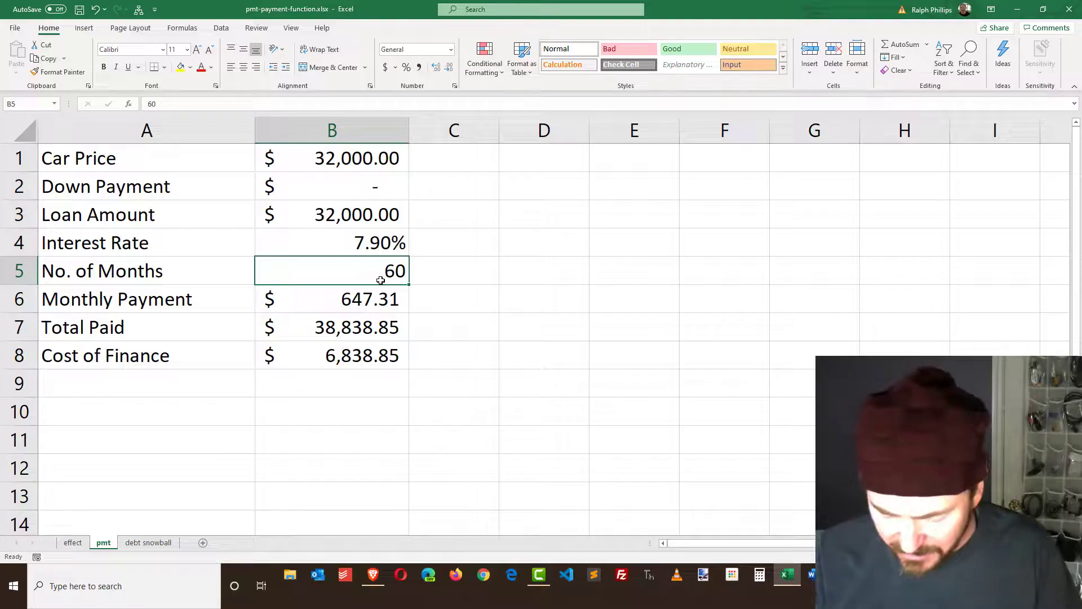
{"action": "type", "text": "72"}
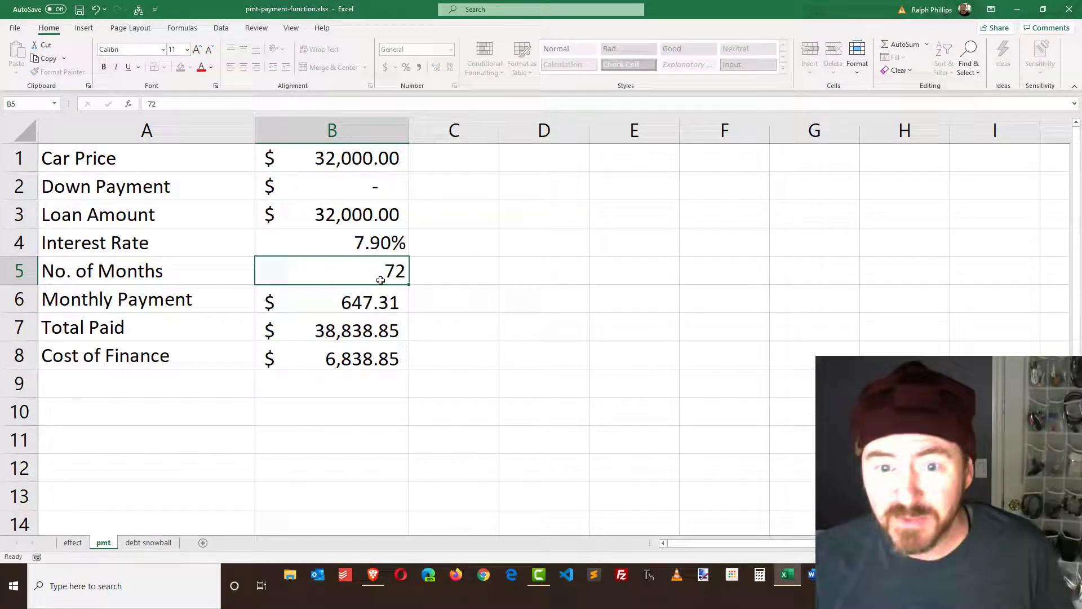
{"action": "key", "text": "Return"}
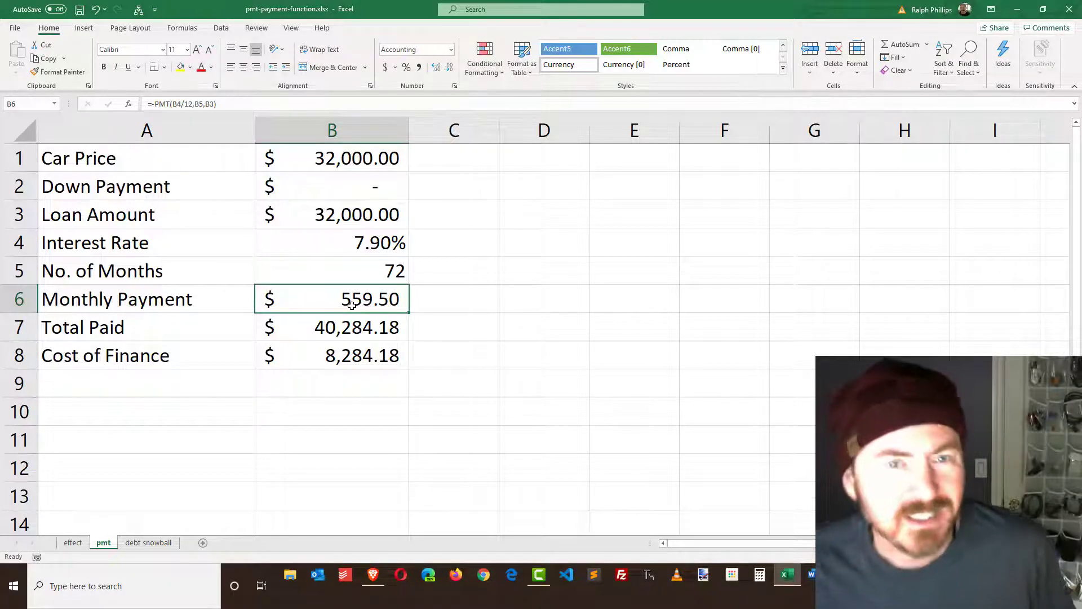
Step: Change the No. of Months in B5 to 84
{"action": "left_click", "coordinate": [383, 277]}
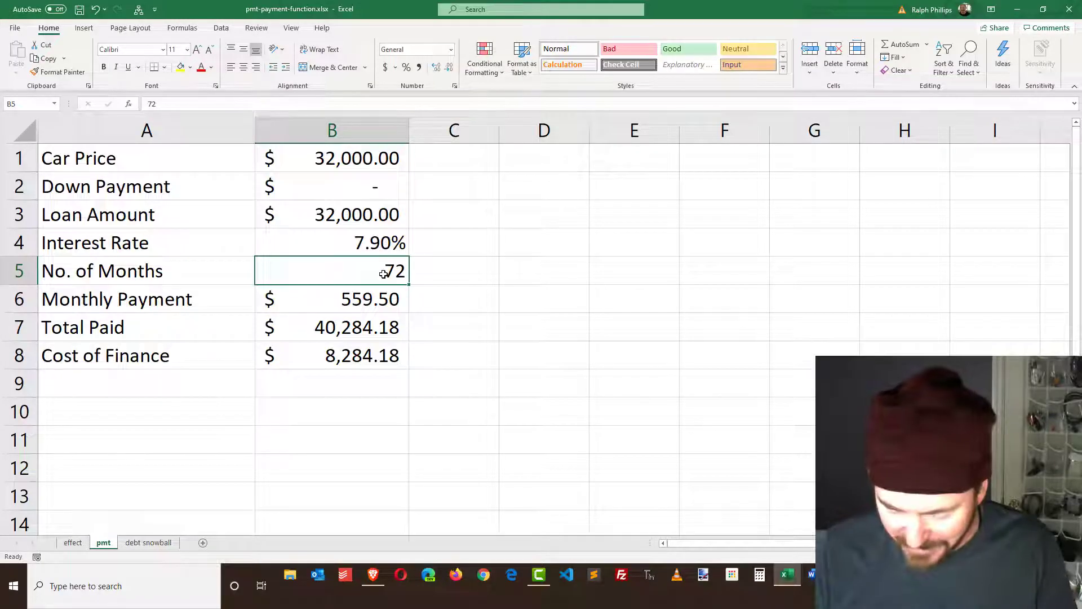
{"action": "type", "text": "84"}
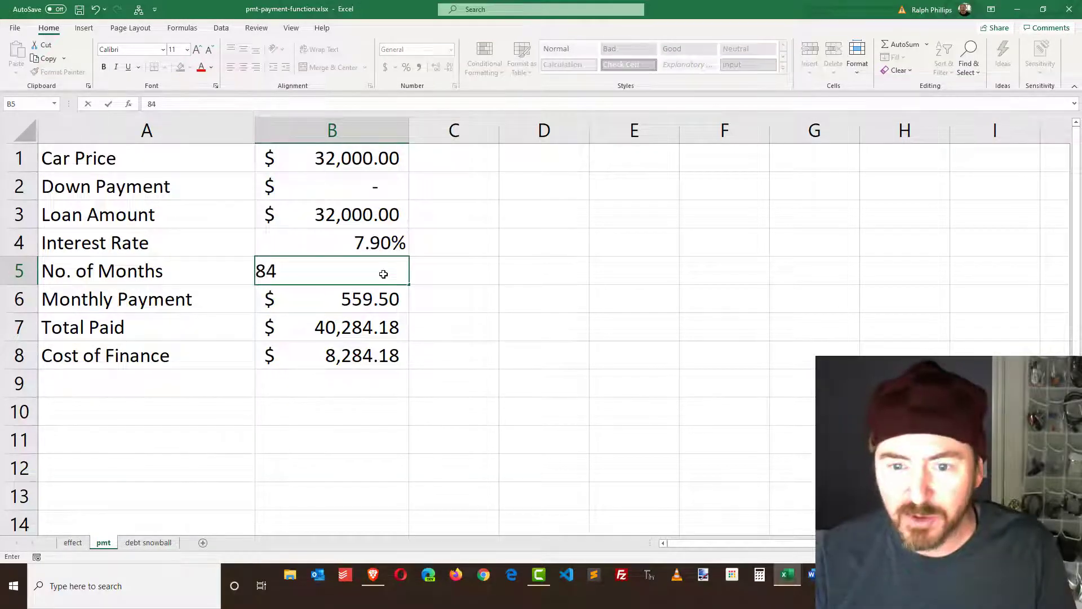
{"action": "key", "text": "Return"}
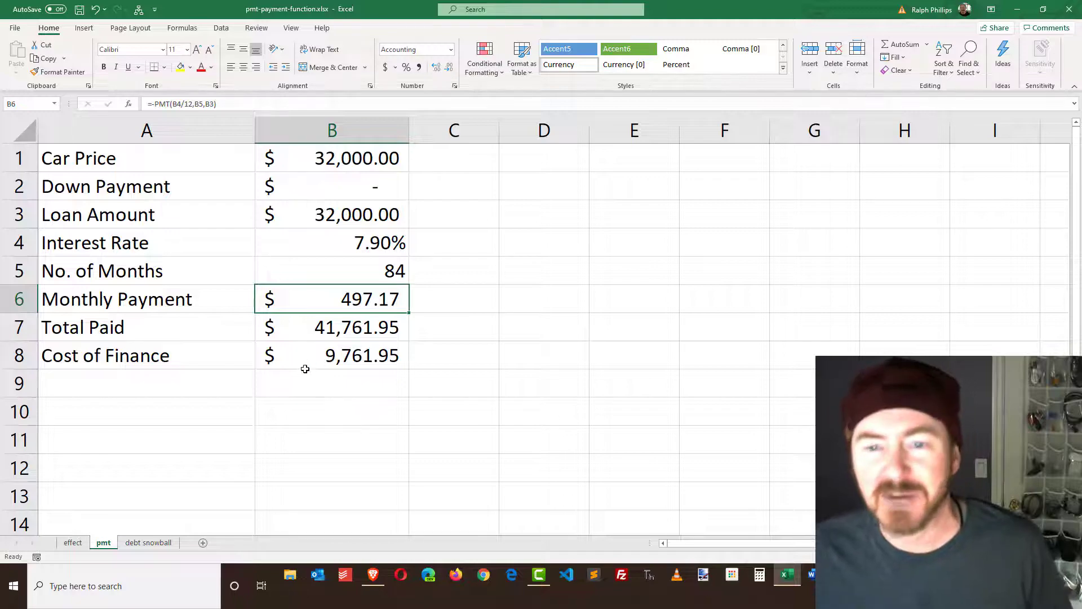
{"action": "double_click", "coordinate": [347, 299]}
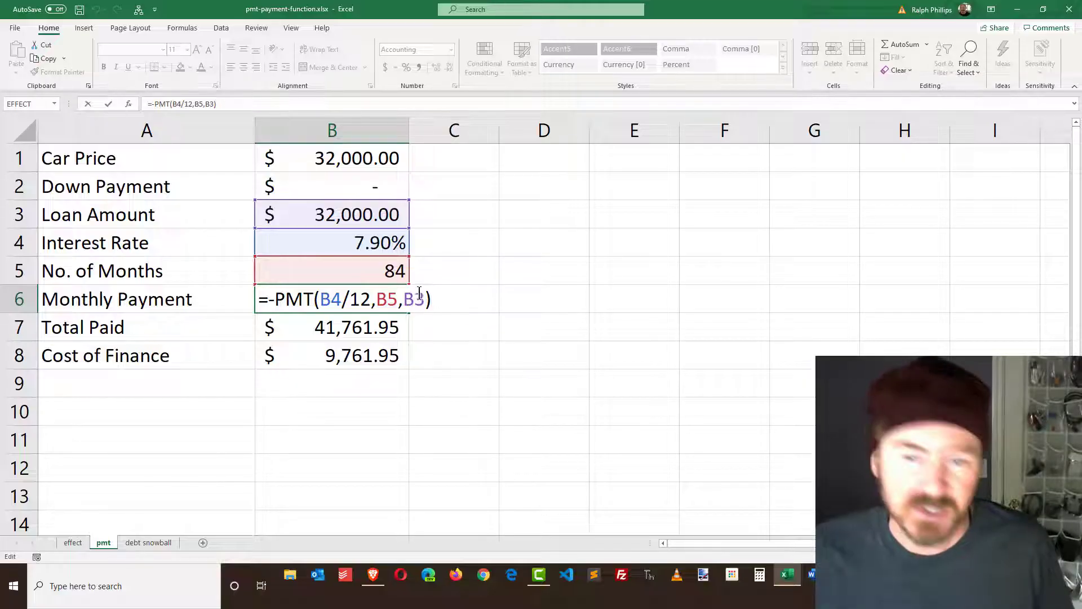
{"action": "left_click_drag", "start_coordinate": [318, 298], "coordinate": [369, 296]}
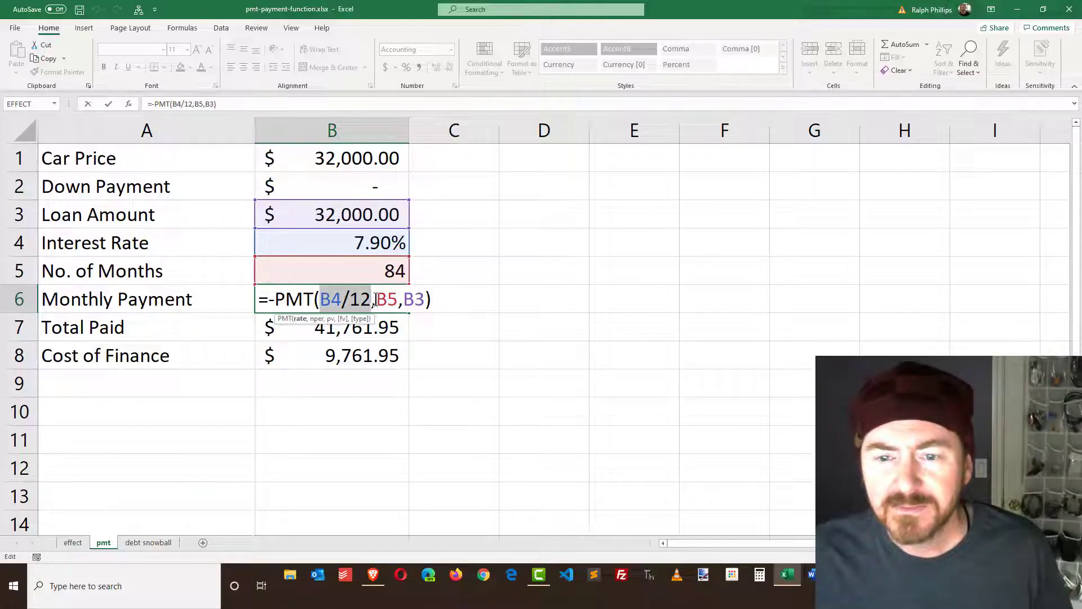
{"action": "left_click_drag", "start_coordinate": [375, 298], "coordinate": [399, 299]}
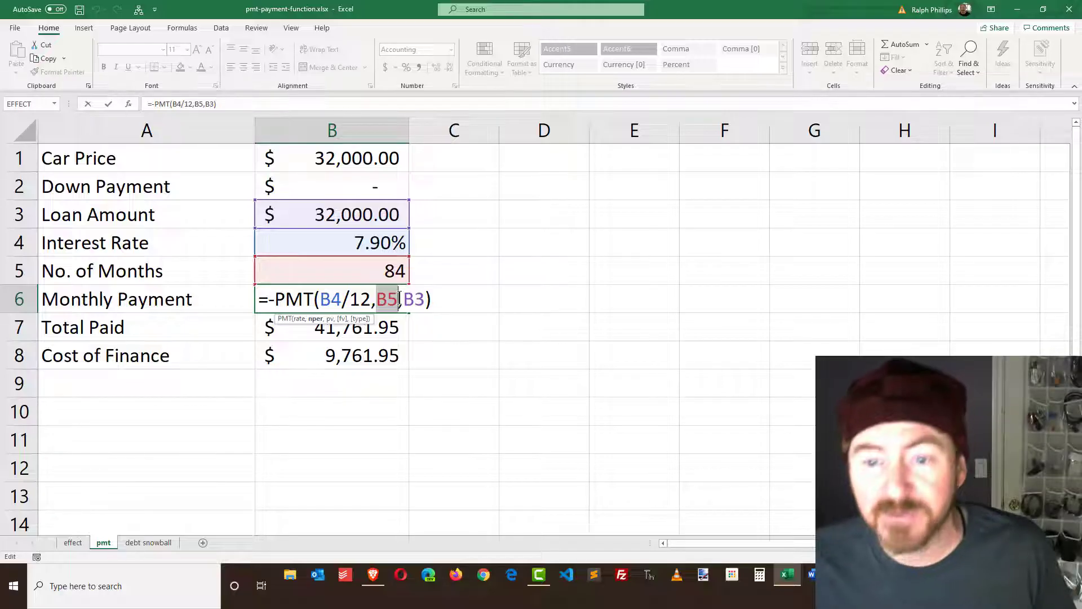
{"action": "left_click_drag", "start_coordinate": [403, 299], "coordinate": [422, 300]}
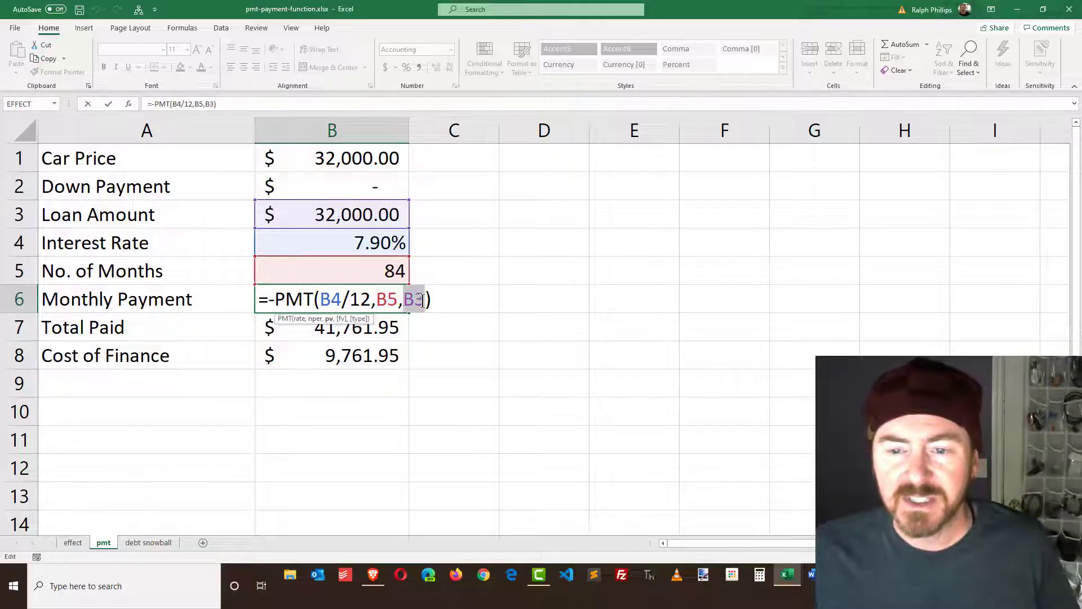
{"action": "left_click_drag", "start_coordinate": [265, 300], "coordinate": [276, 300]}
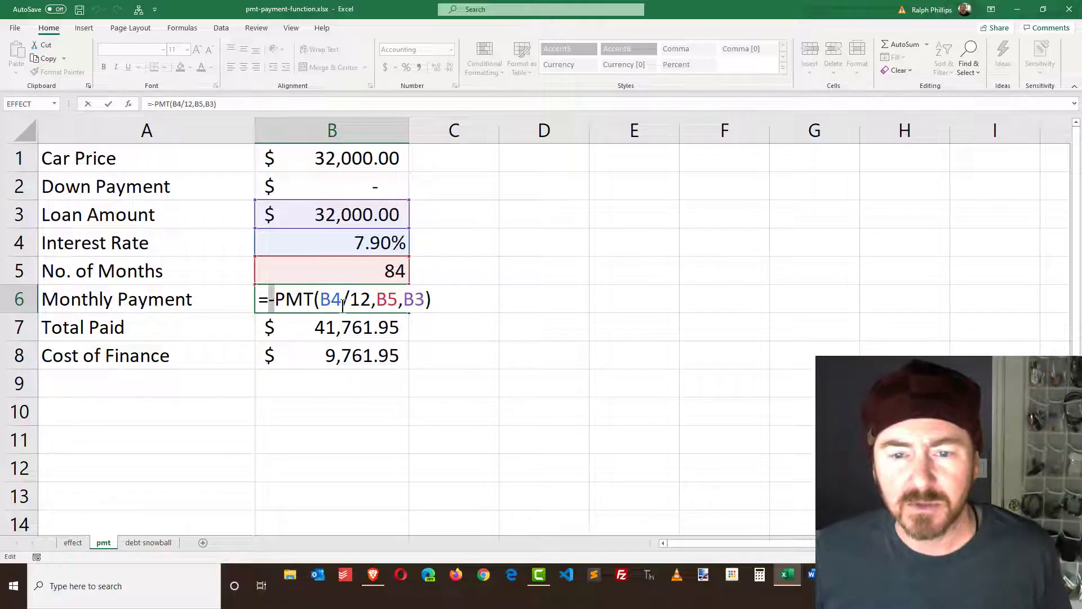
{"action": "key", "text": "Return"}
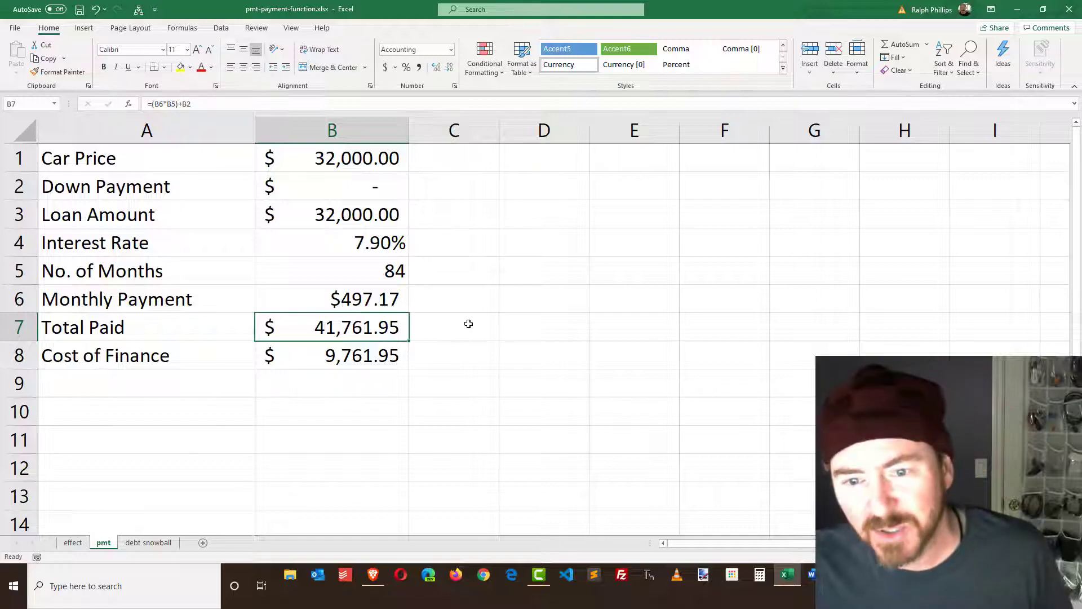